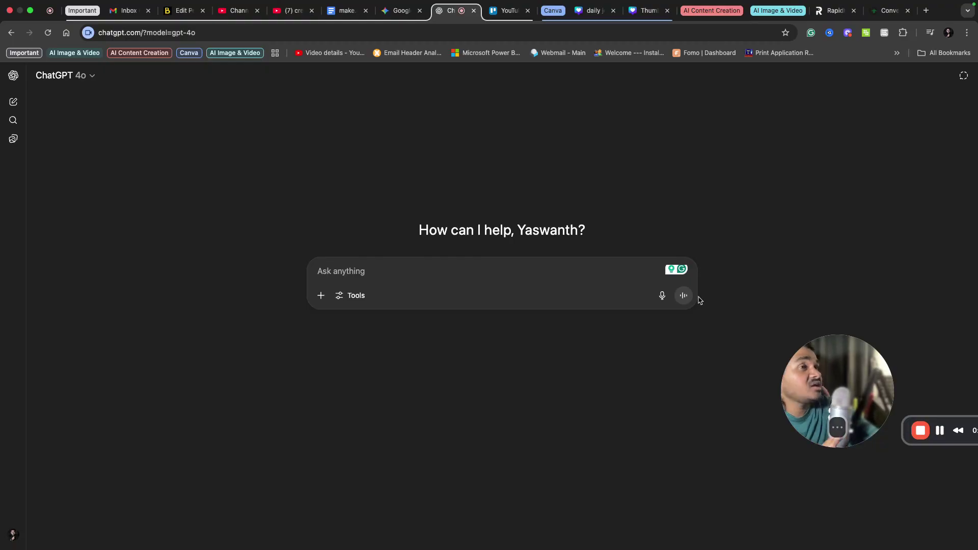
# - Check the model list and Tools menu, then dismiss both to leave a blank ChatGPT 4o chat
pyautogui.click(353, 298)
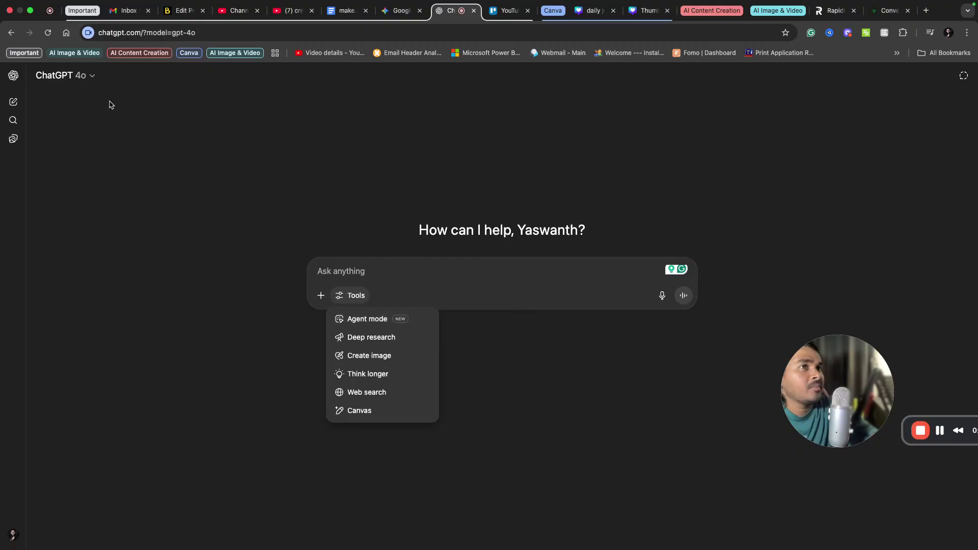
pyautogui.click(88, 80)
pyautogui.click(208, 108)
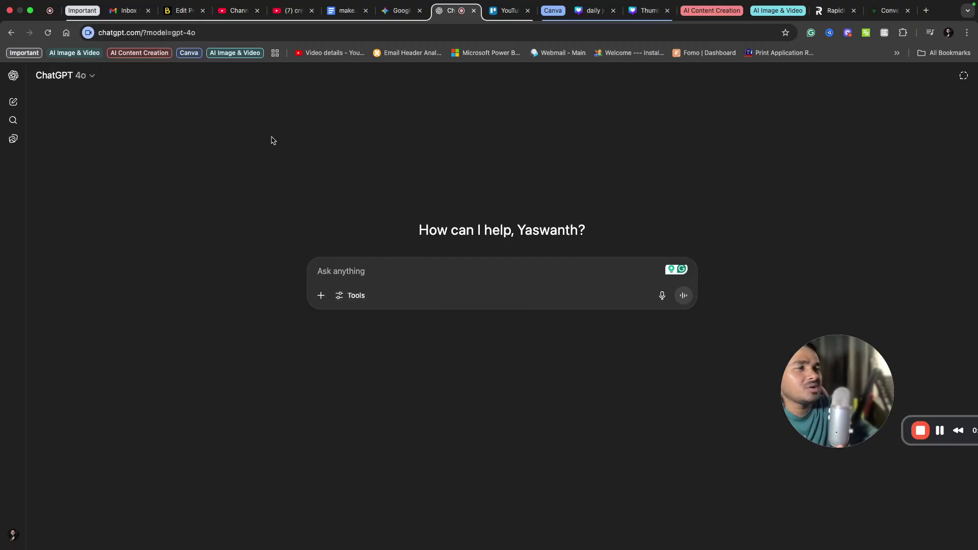
pyautogui.click(358, 297)
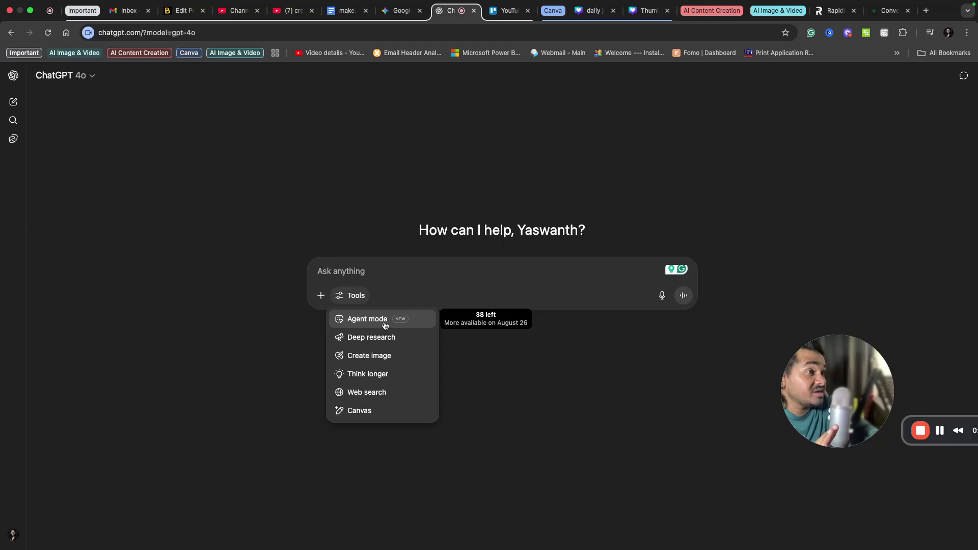
pyautogui.click(385, 145)
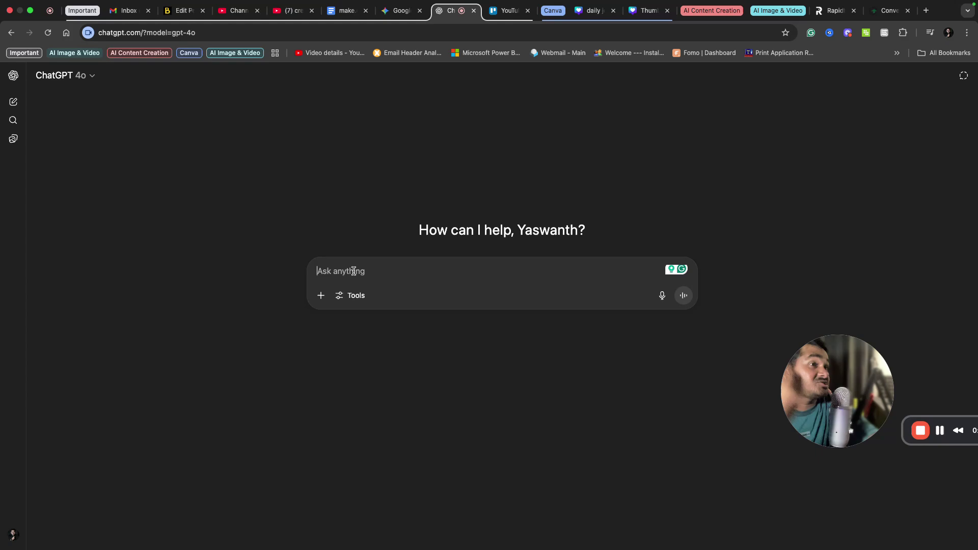
# - Type a request to hire 5 freelance video editors skilled in Premiere Pro, After Effects, AI video, Photoshop, reels and cinematic editing
pyautogui.write('I w')
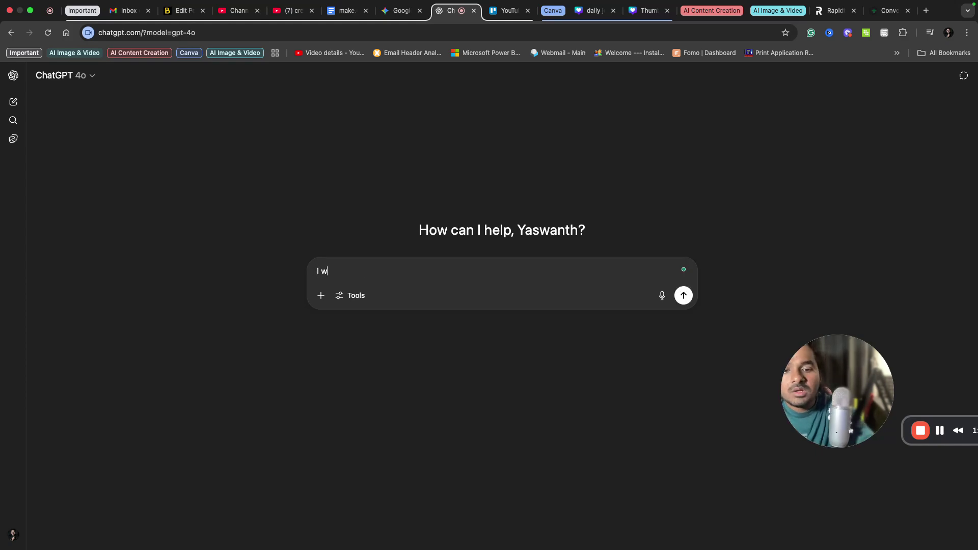
pyautogui.write('ant to hire ')
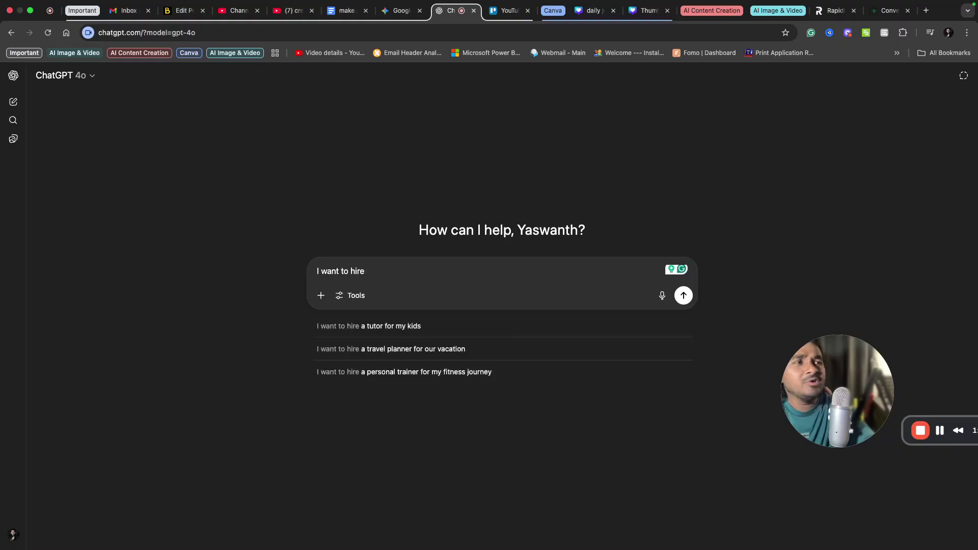
pyautogui.write('5 v')
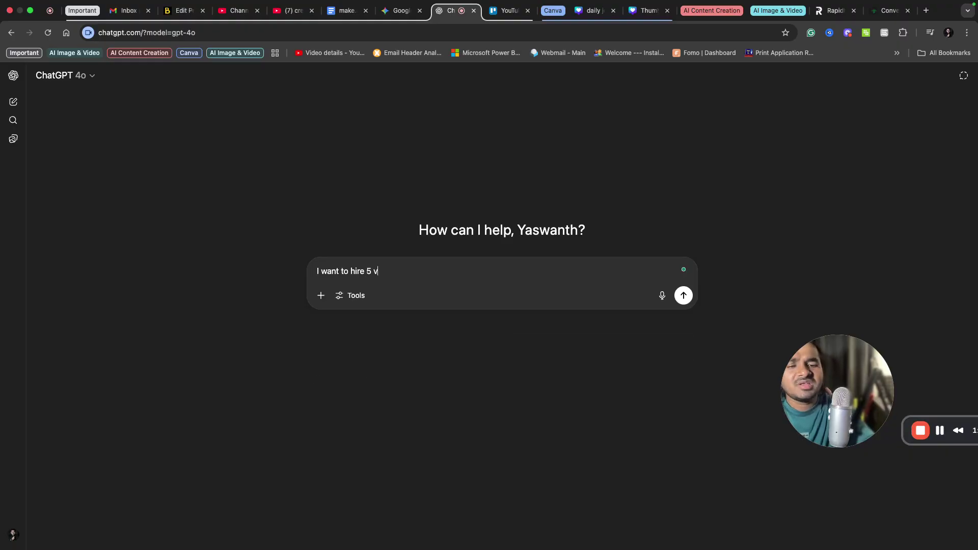
pyautogui.write('ideo ')
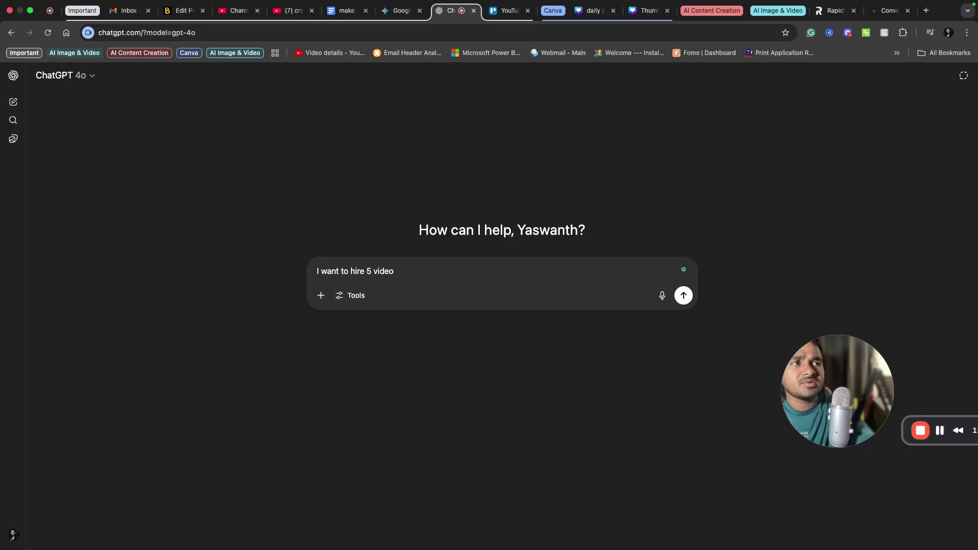
pyautogui.write('e')
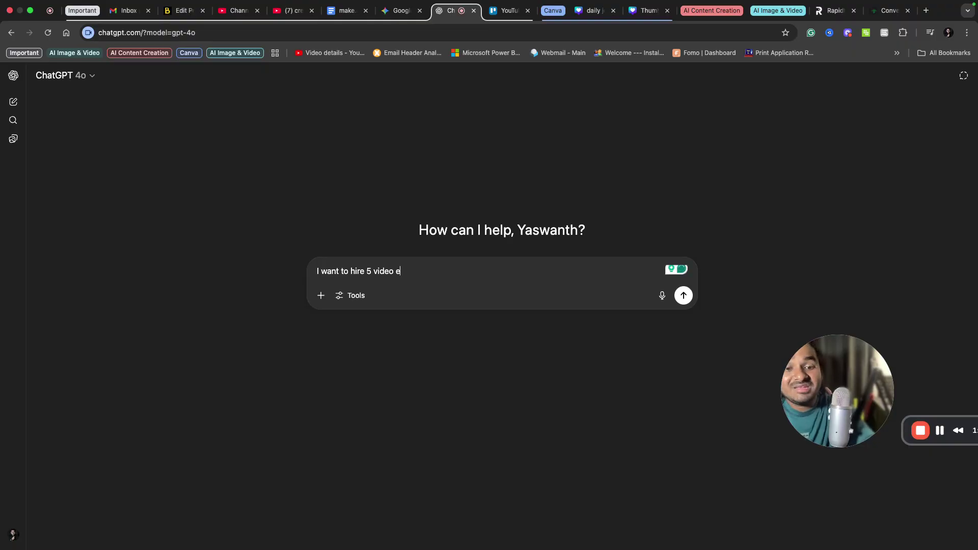
pyautogui.write('di')
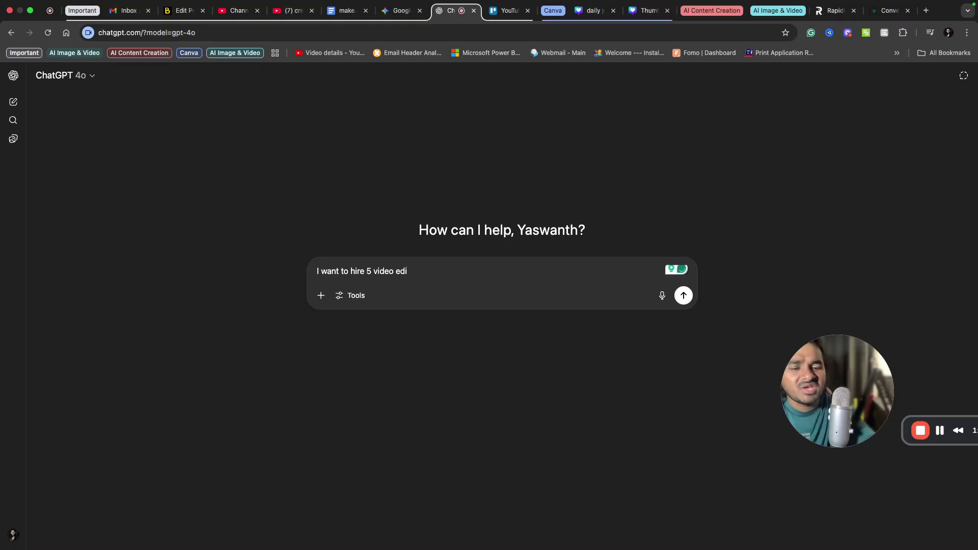
pyautogui.write('tos')
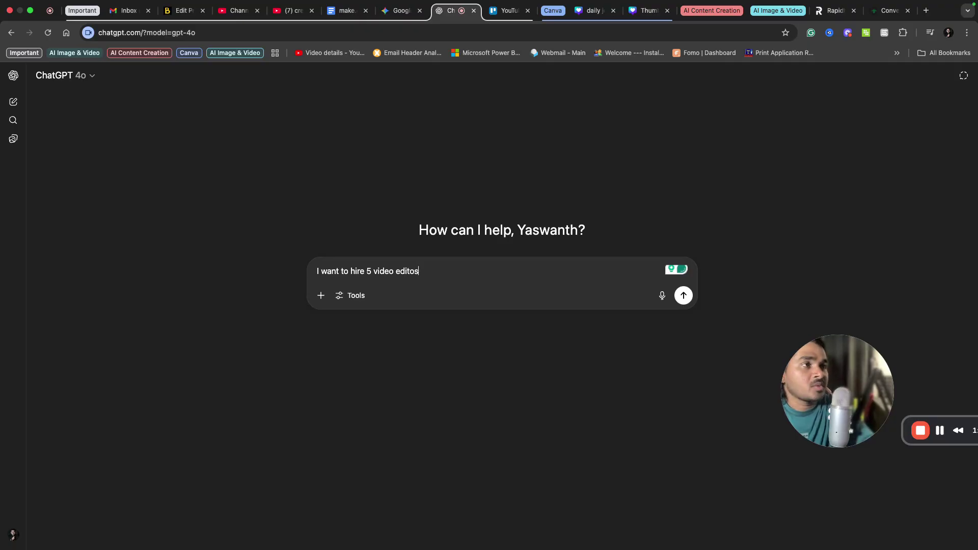
pyautogui.press('BackSpace')
pyautogui.write('rs')
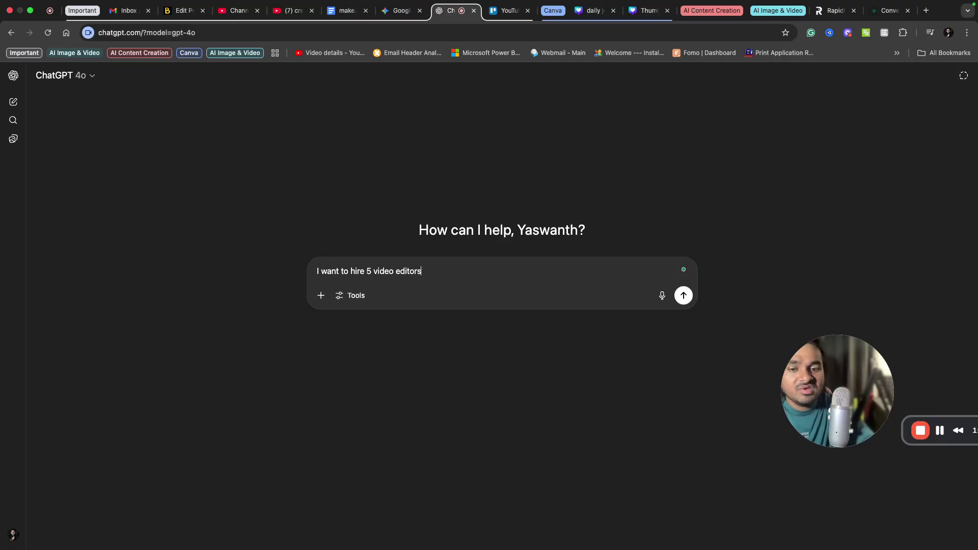
pyautogui.write(' for')
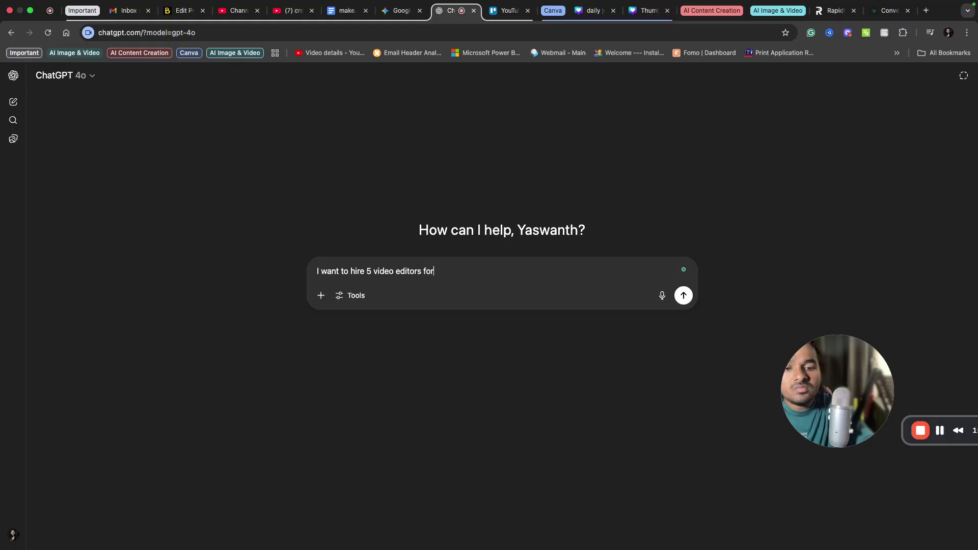
pyautogui.press('BackSpace')
pyautogui.press('BackSpace')
pyautogui.press('BackSpace')
pyautogui.write('a')
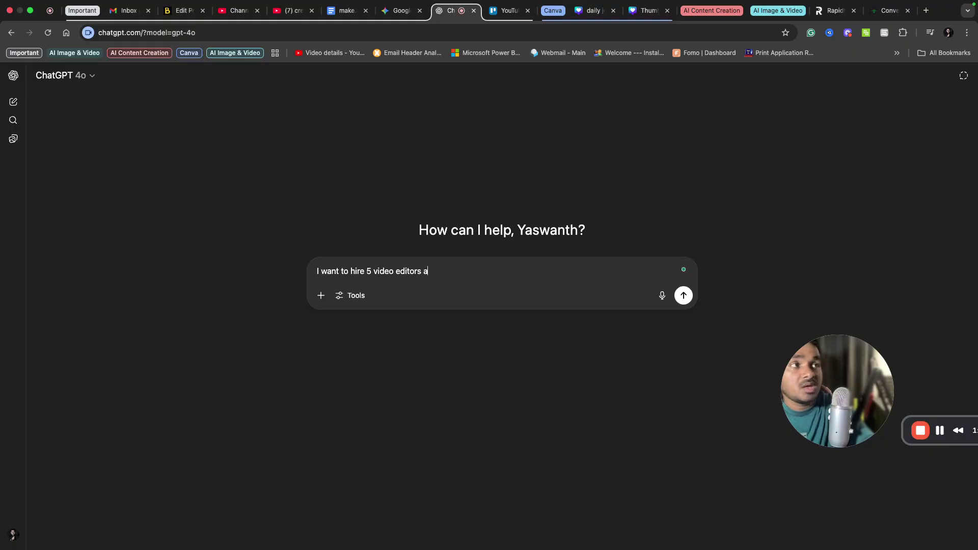
pyautogui.write('s freelan')
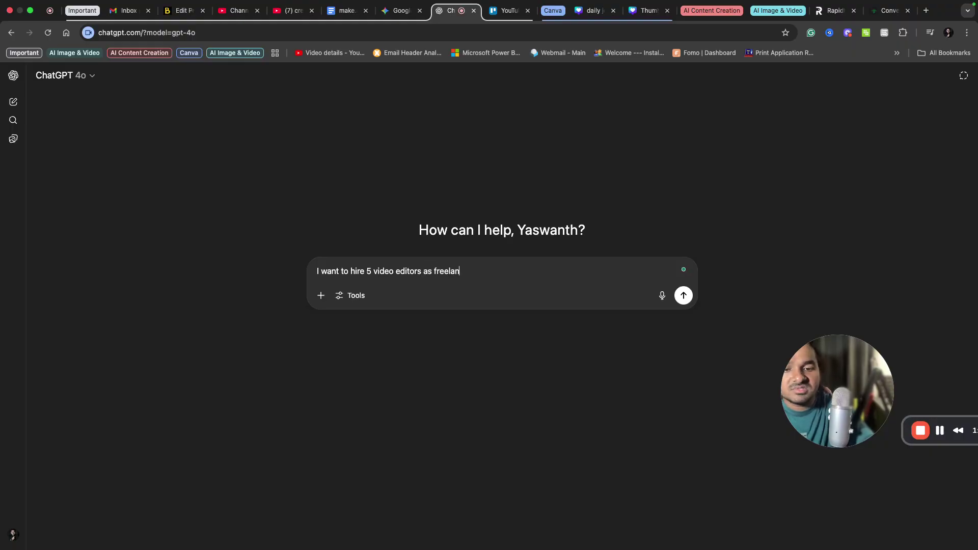
pyautogui.write('cers. ')
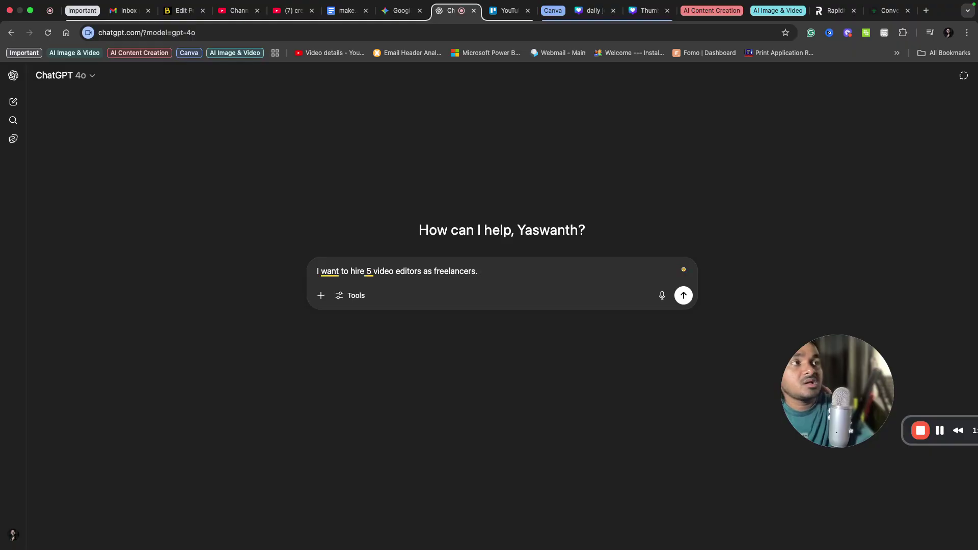
pyautogui.write('They ne')
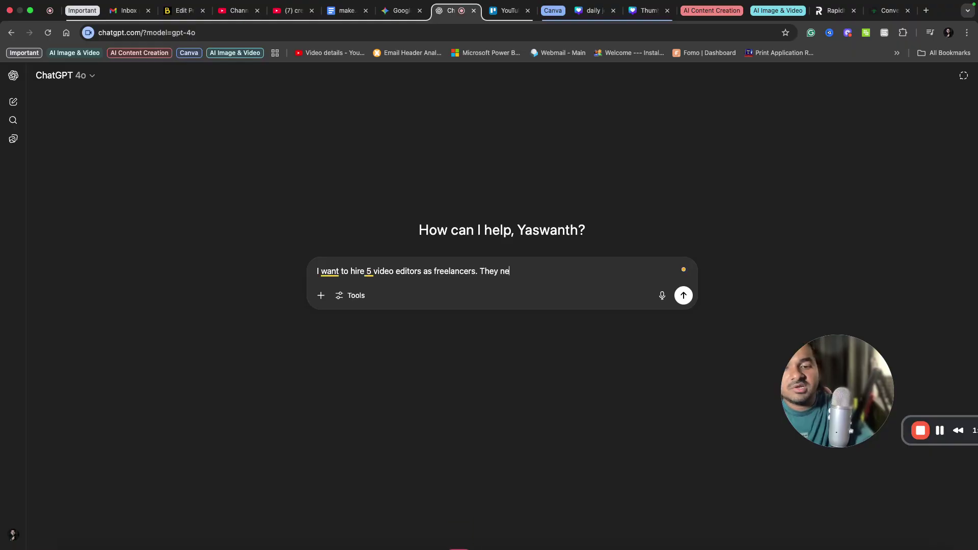
pyautogui.write('ed to be ski')
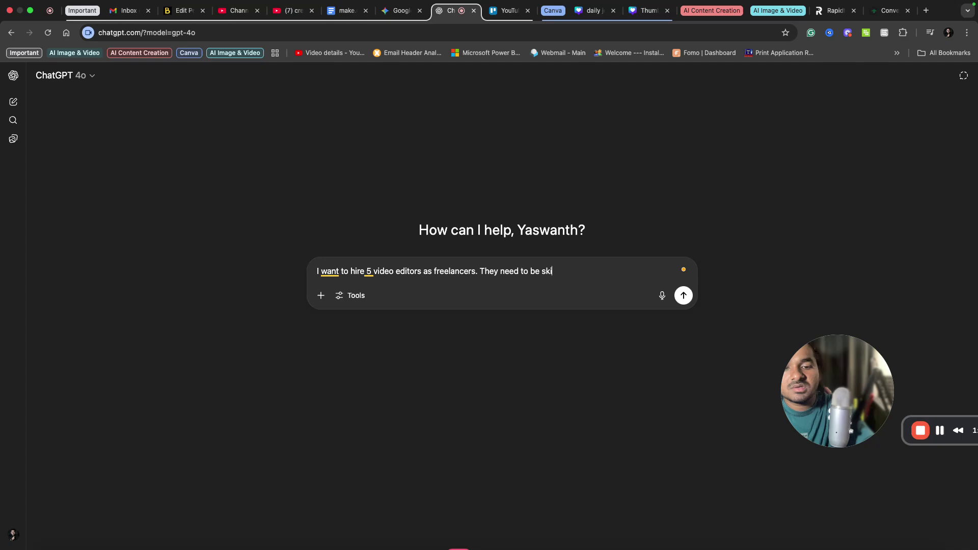
pyautogui.write('lled at Adobe')
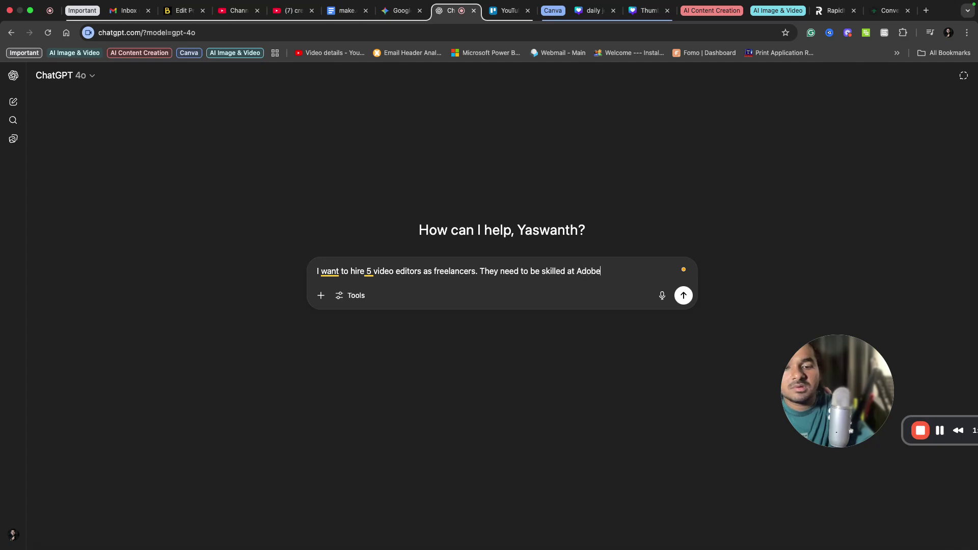
pyautogui.write(' premiere pro')
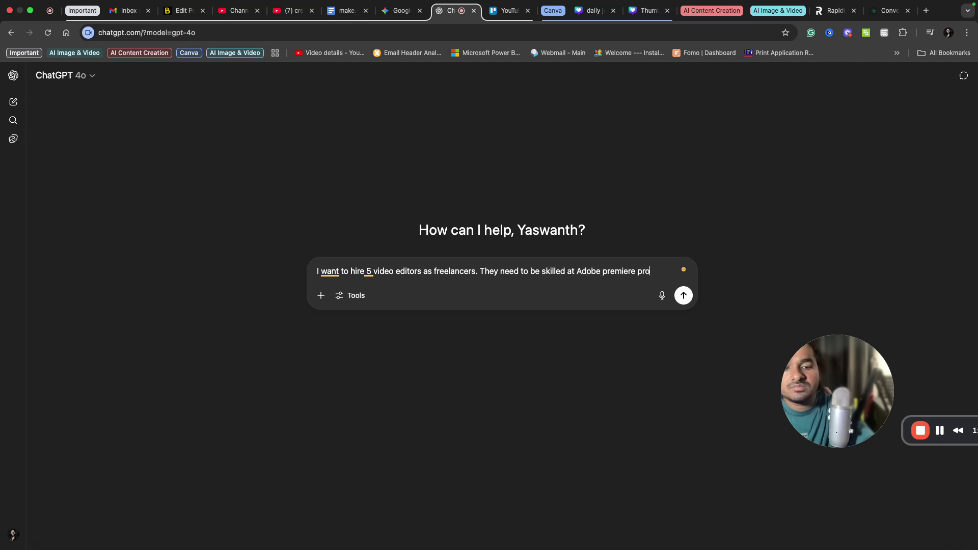
pyautogui.write(', after effcet')
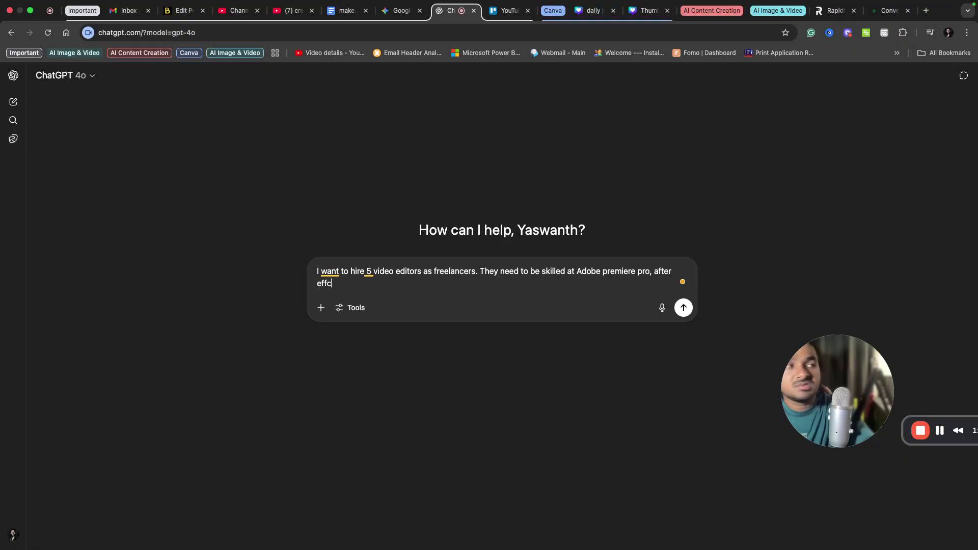
pyautogui.press('BackSpace')
pyautogui.press('BackSpace')
pyautogui.press('BackSpace')
pyautogui.press('BackSpace')
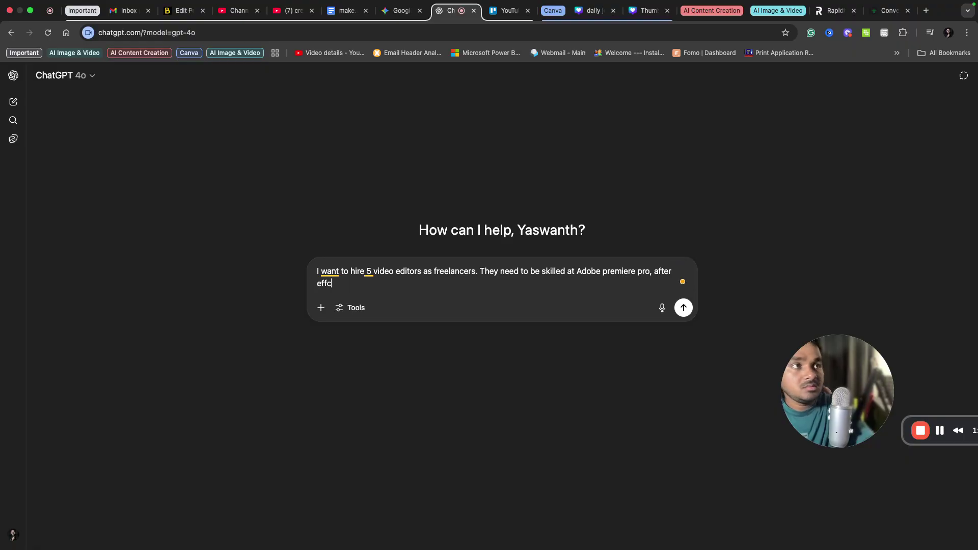
pyautogui.write('fects, A')
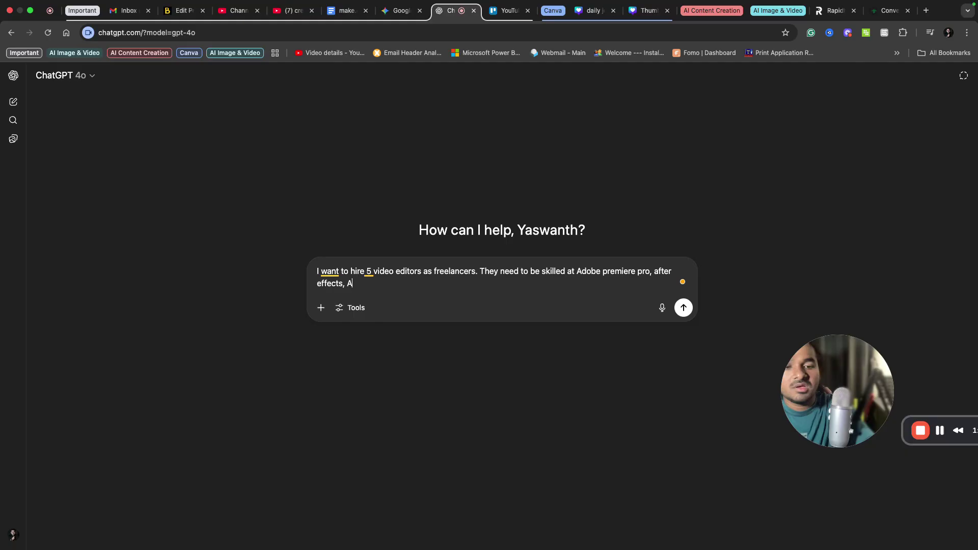
pyautogui.write('I Video cr')
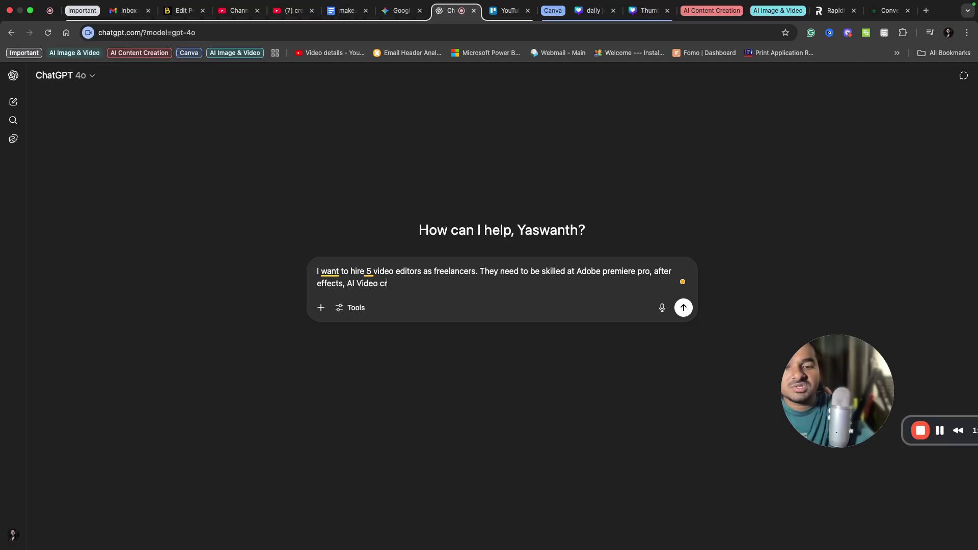
pyautogui.write('eation, ')
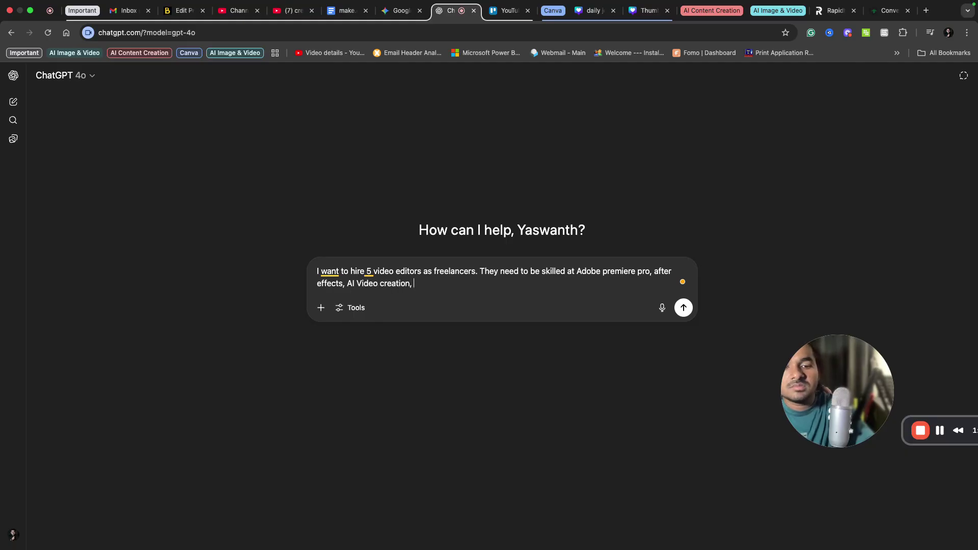
pyautogui.write('Photosh')
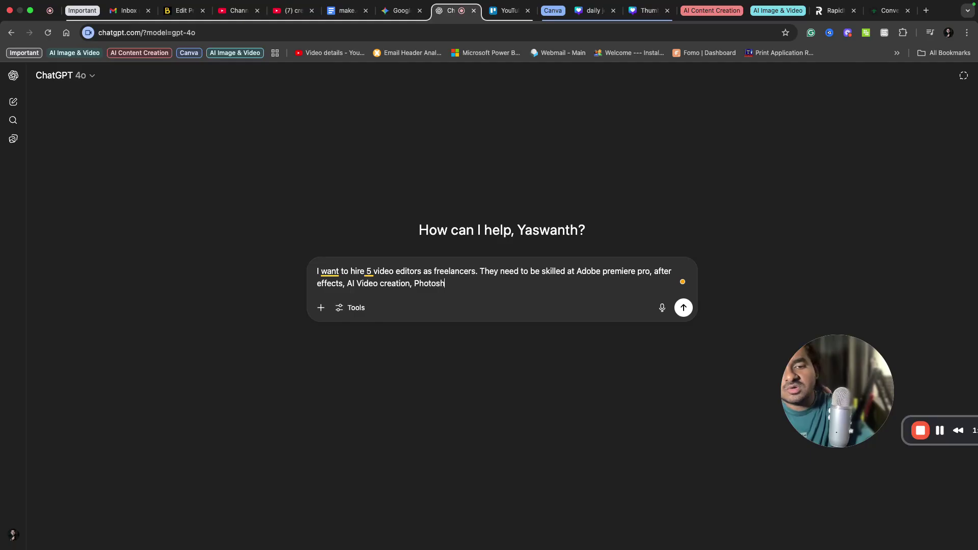
pyautogui.write('op, R')
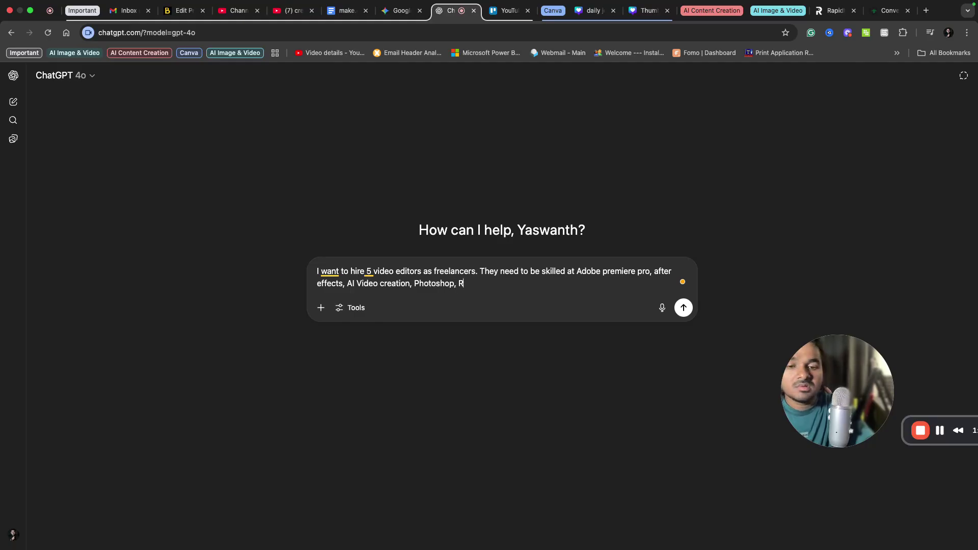
pyautogui.write('eel editing')
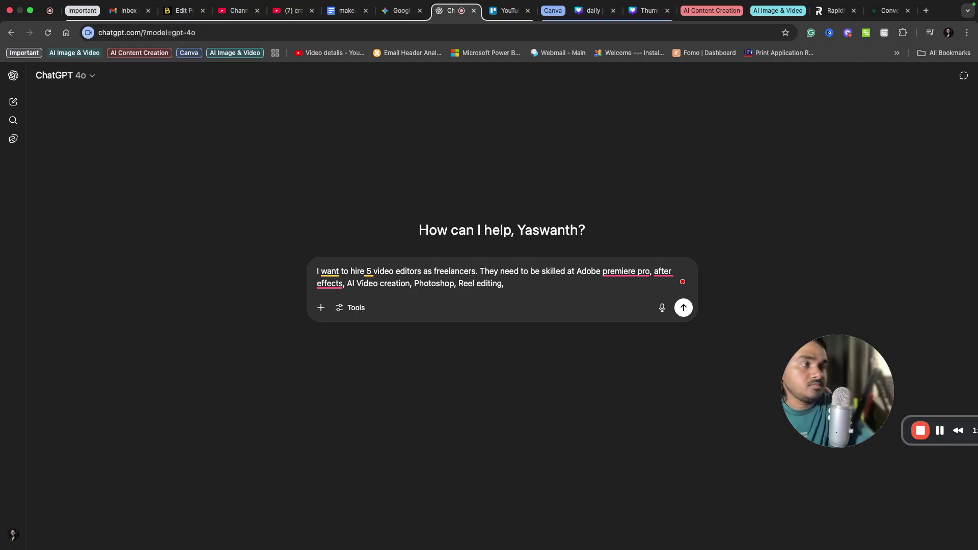
pyautogui.write(', Cinema')
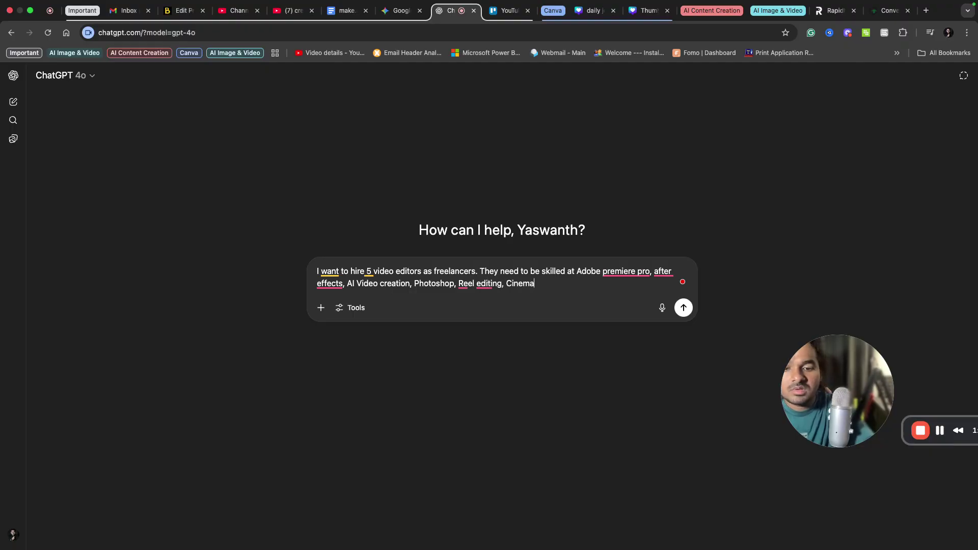
pyautogui.write('tic e')
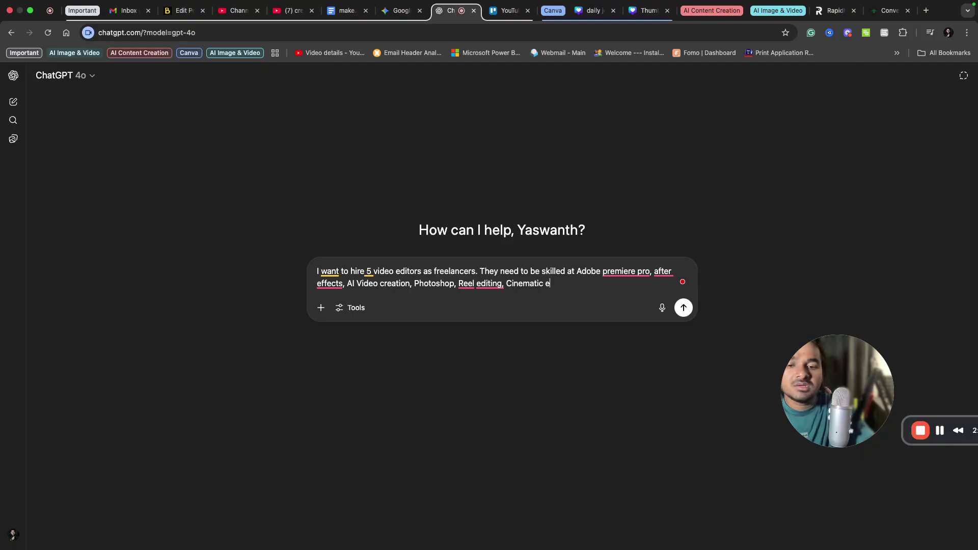
pyautogui.write('diting e')
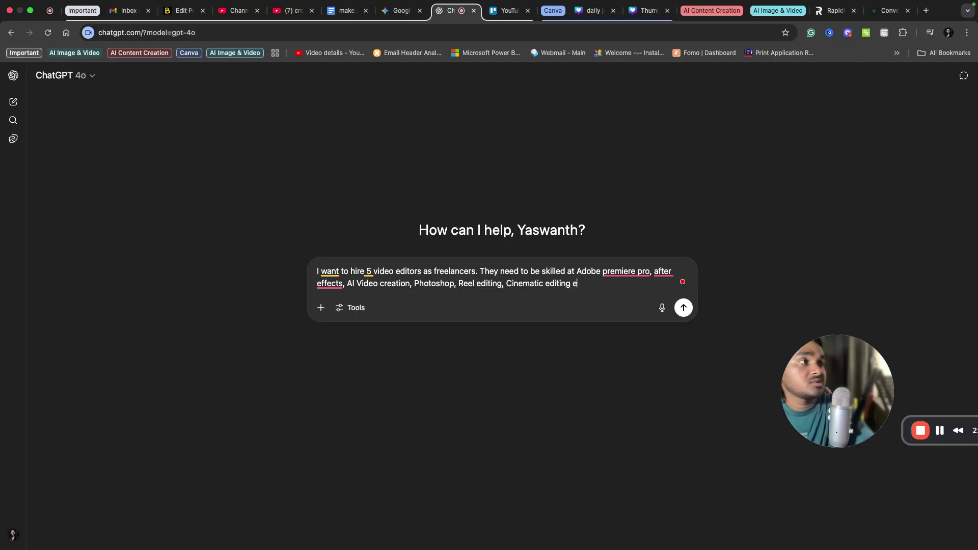
pyautogui.write('tc..')
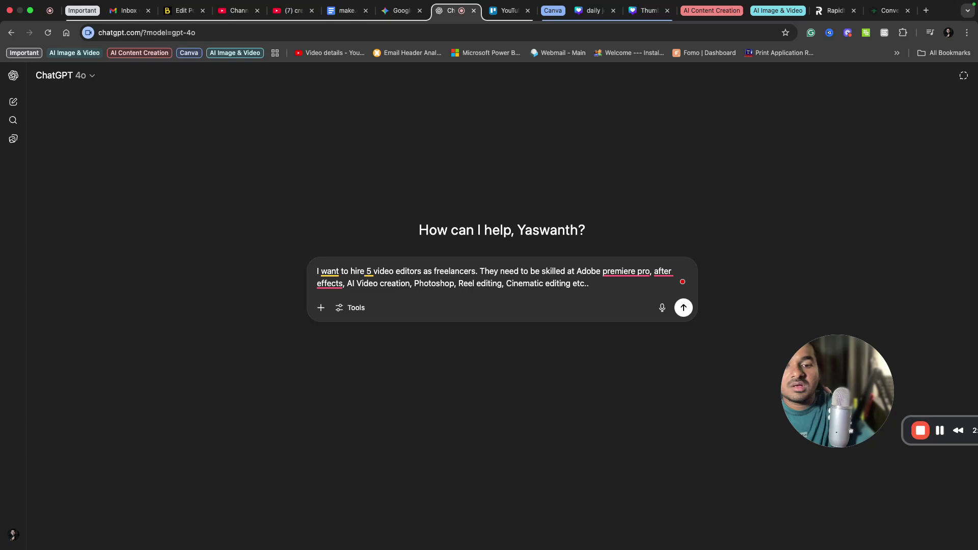
pyautogui.write(' I am lok')
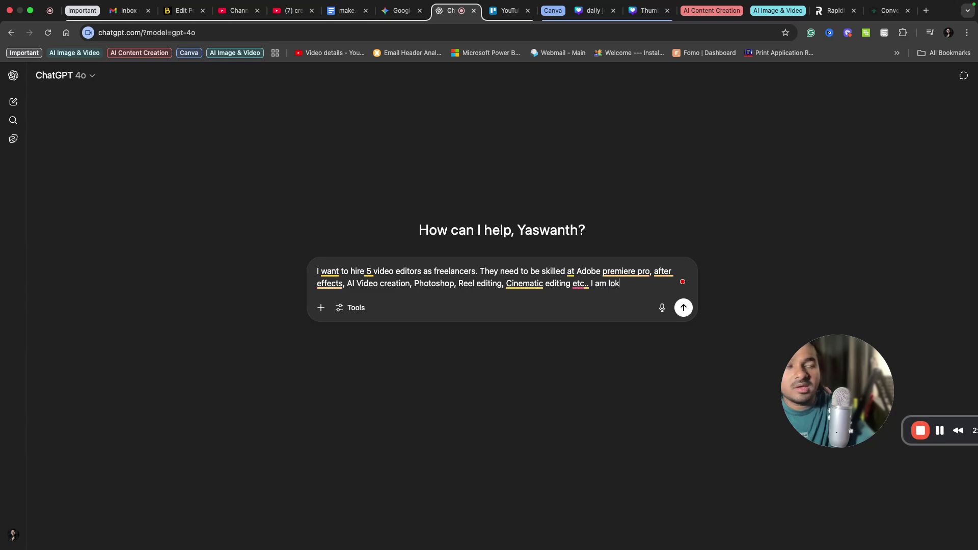
# - Add that candidates must be Hyderabad-based and join weekly meetups, ending 'Help me find the best 5 from LinkedIn.'
pyautogui.press('BackSpace')
pyautogui.write('oking f')
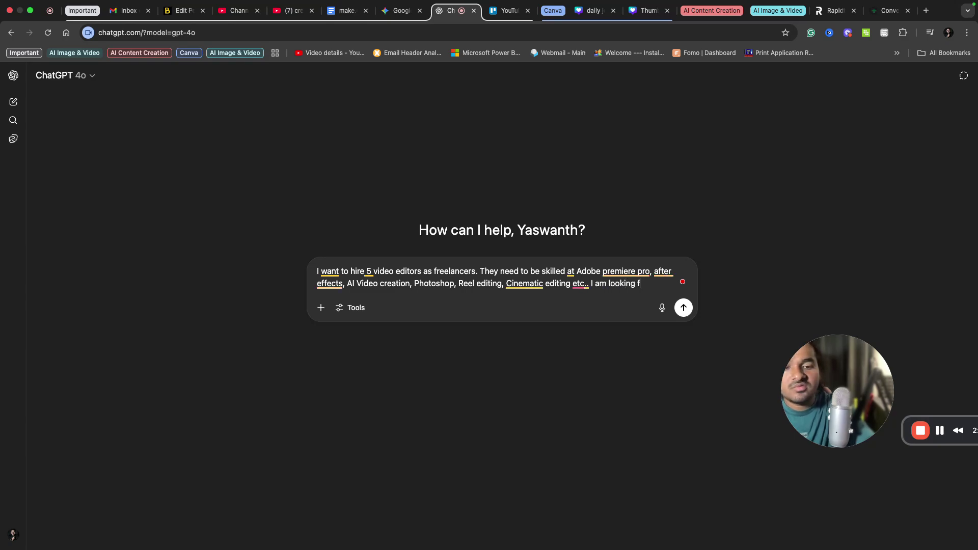
pyautogui.write('or')
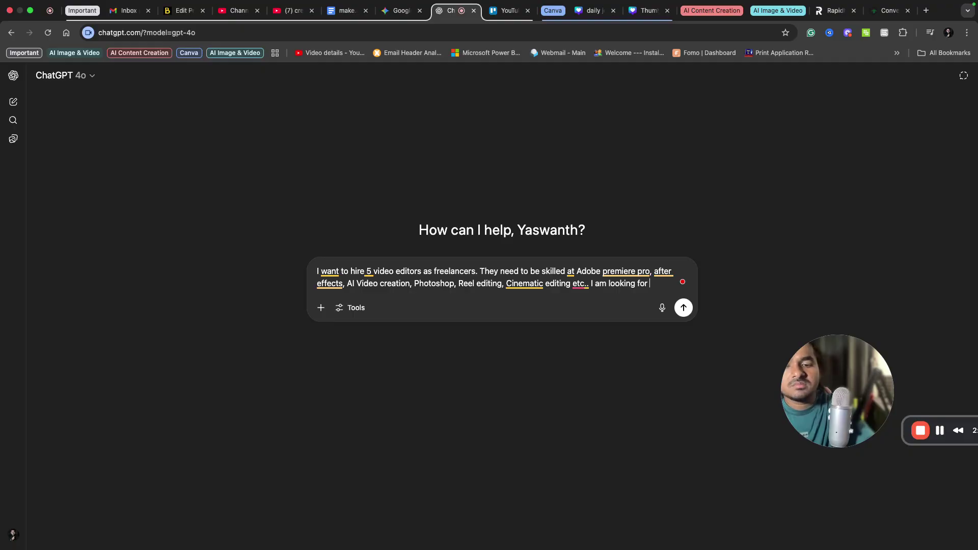
pyautogui.write(' can')
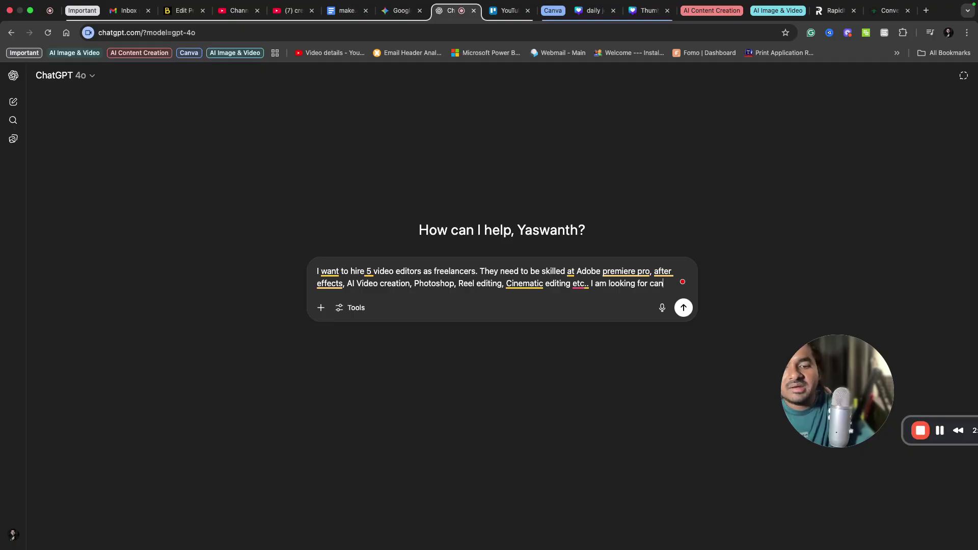
pyautogui.write('didates fro')
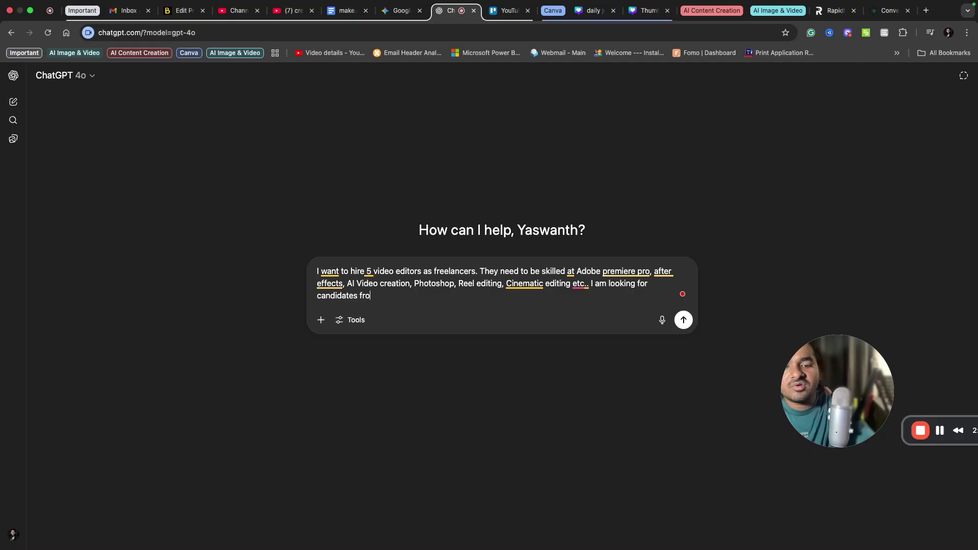
pyautogui.write('m Hyderabad')
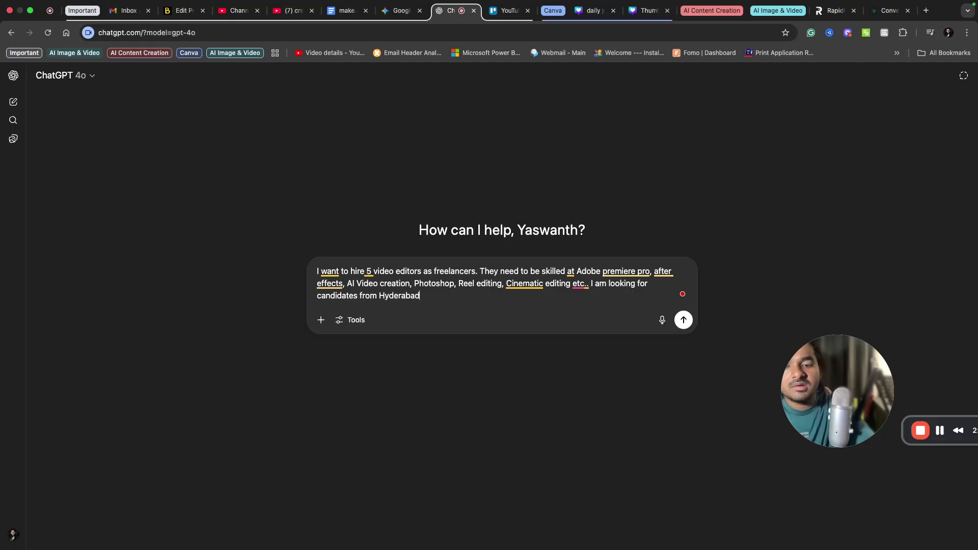
pyautogui.write(' location ')
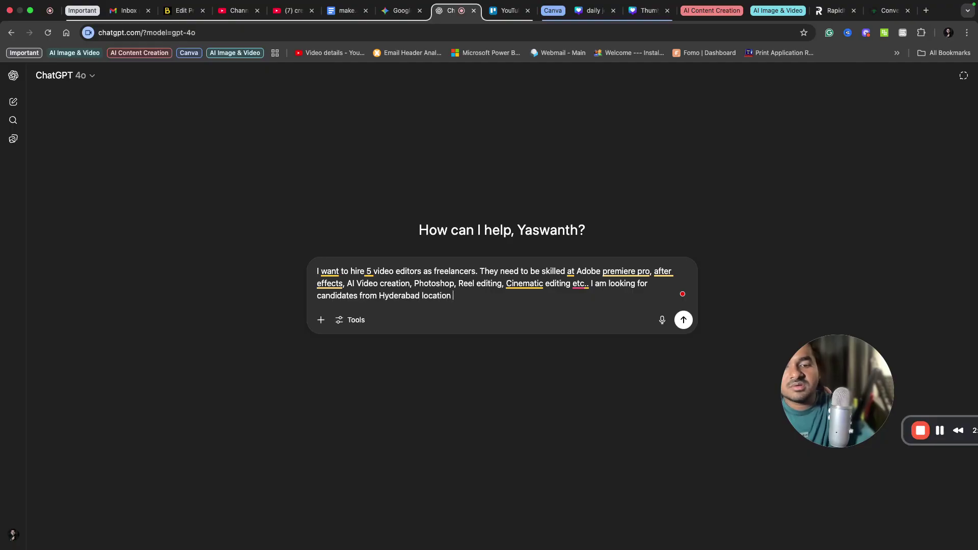
pyautogui.write('willing to ')
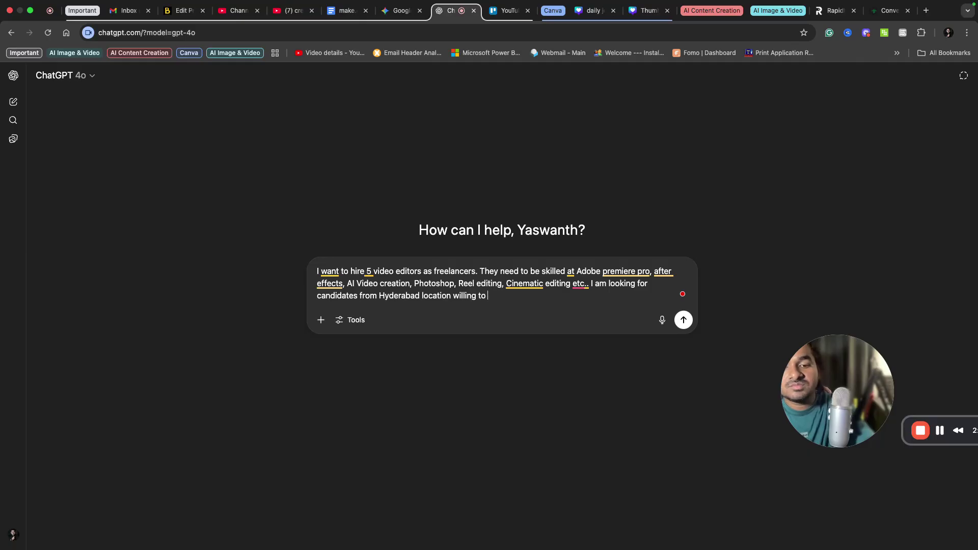
pyautogui.write('joing')
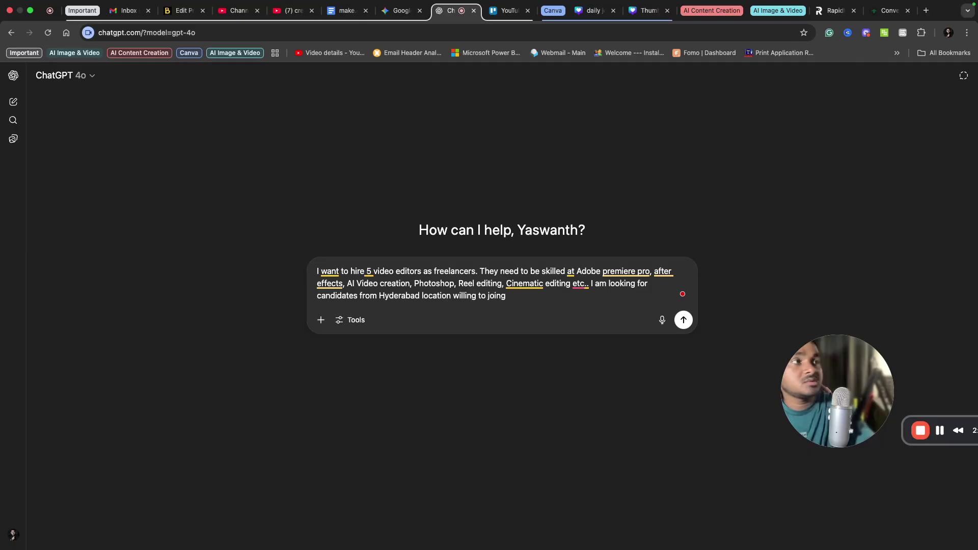
pyautogui.press('BackSpace')
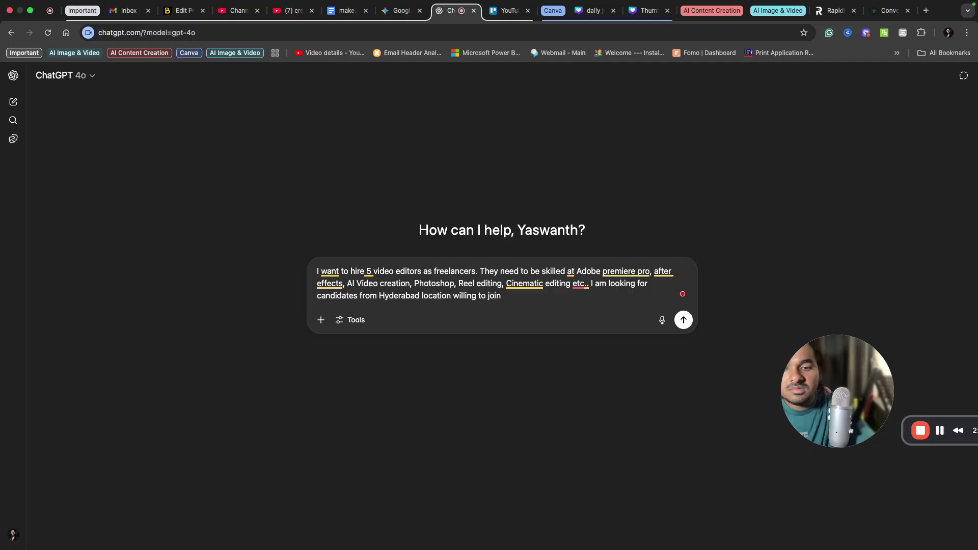
pyautogui.write('weekly ')
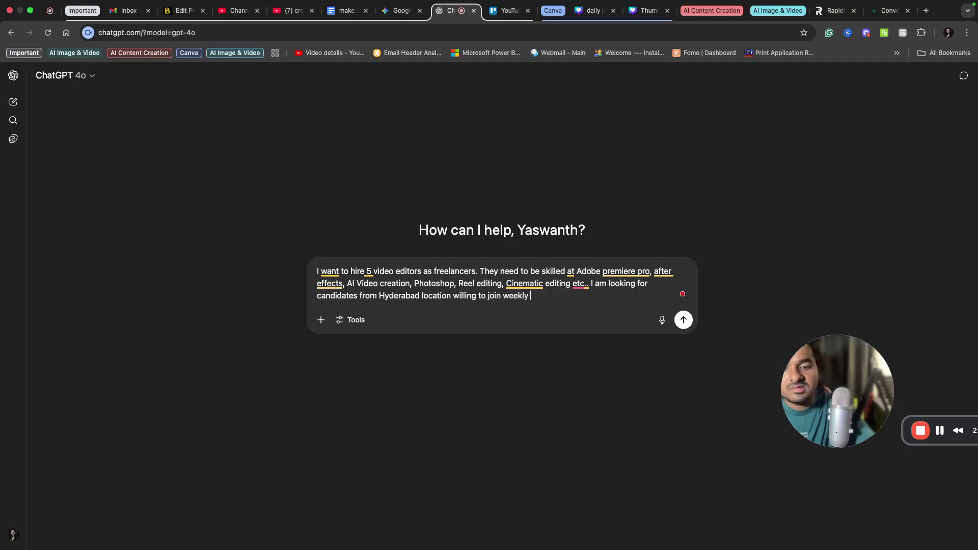
pyautogui.write('meetups')
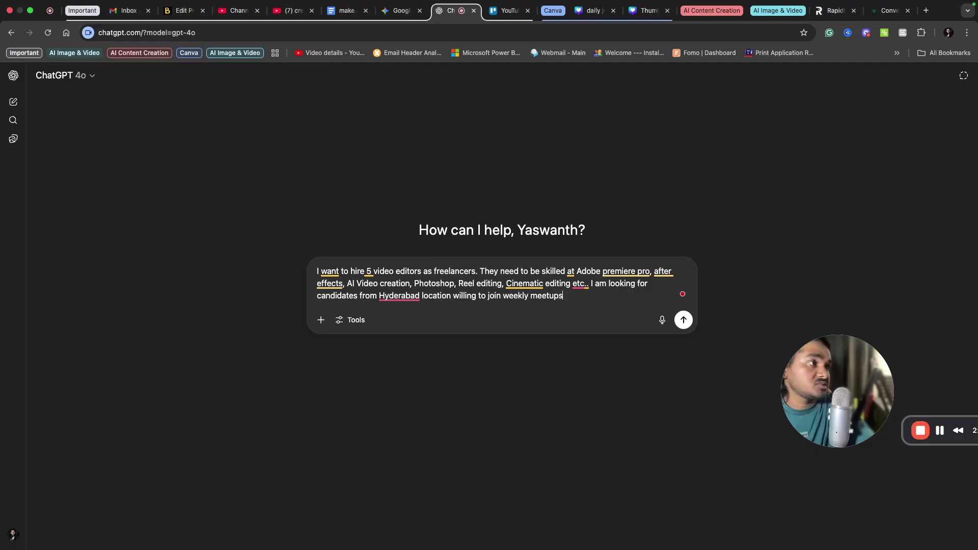
pyautogui.write(' as well')
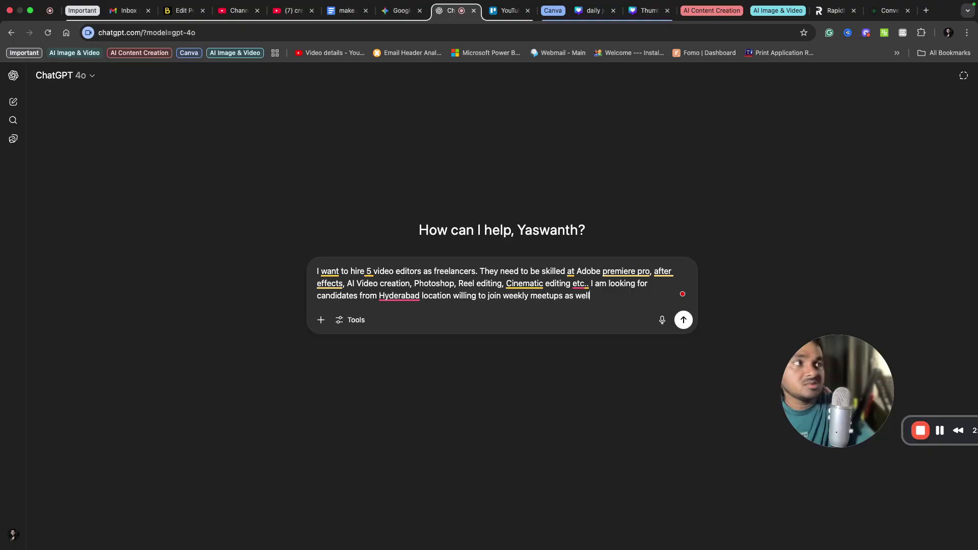
pyautogui.write('. Help ')
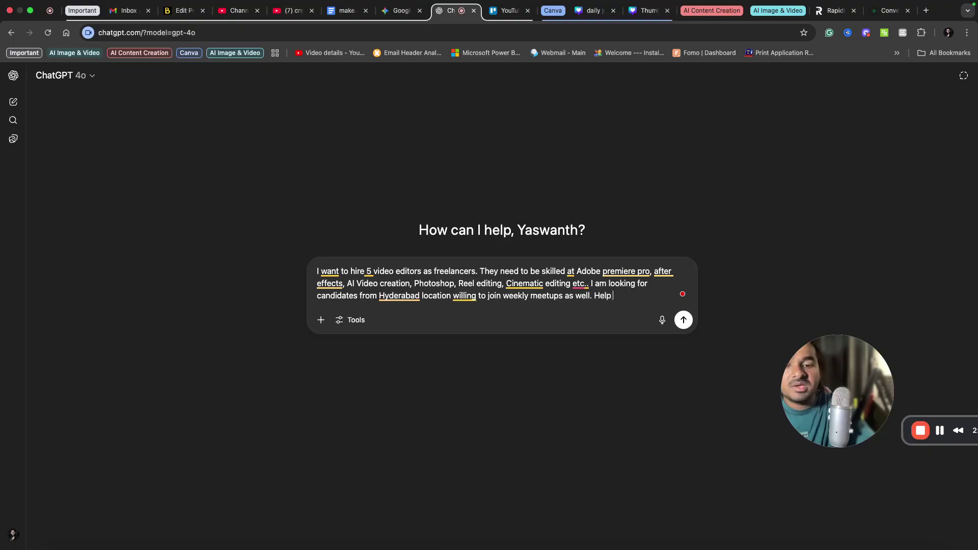
pyautogui.write('me find the best 5')
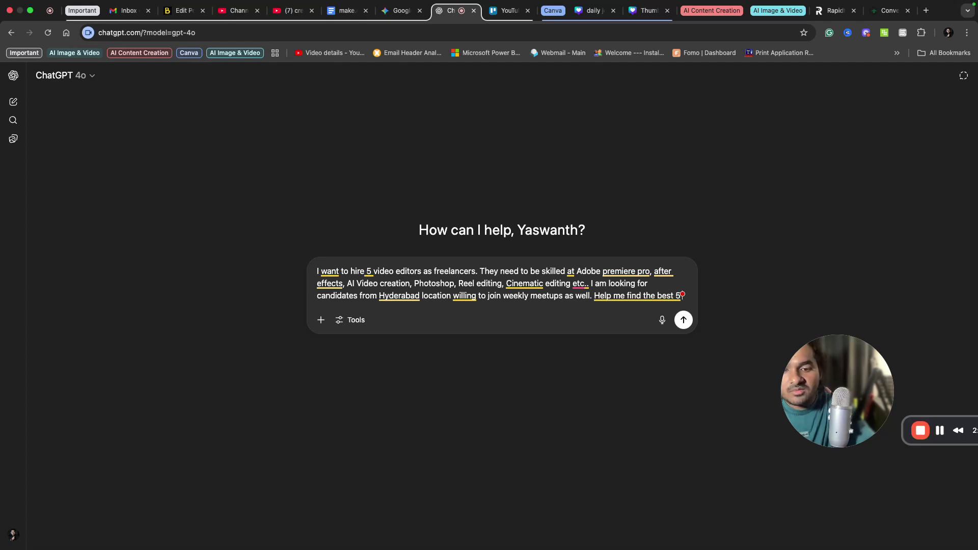
pyautogui.write(' ffound')
pyautogui.press('BackSpace')
pyautogui.press('BackSpace')
pyautogui.press('BackSpace')
pyautogui.press('BackSpace')
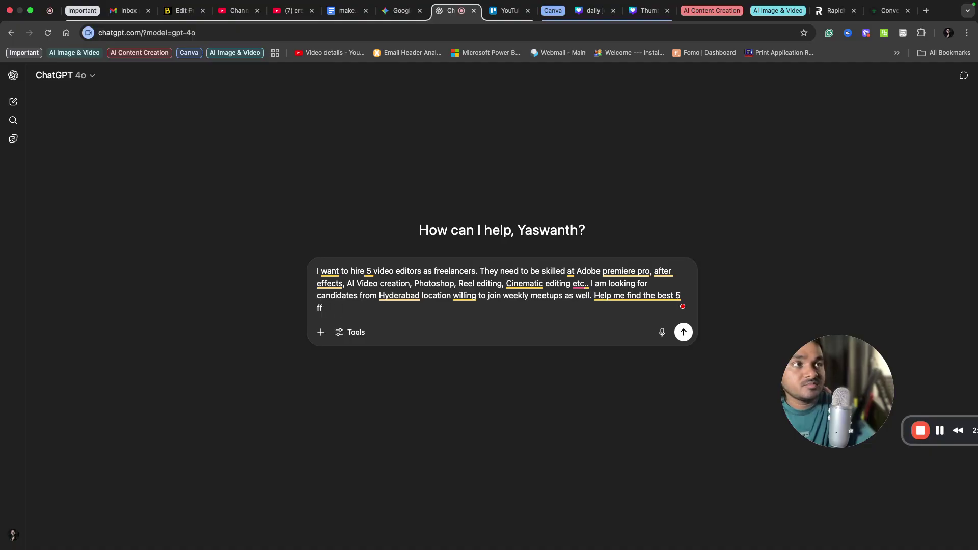
pyautogui.press('BackSpace')
pyautogui.press('BackSpace')
pyautogui.write('from Lin')
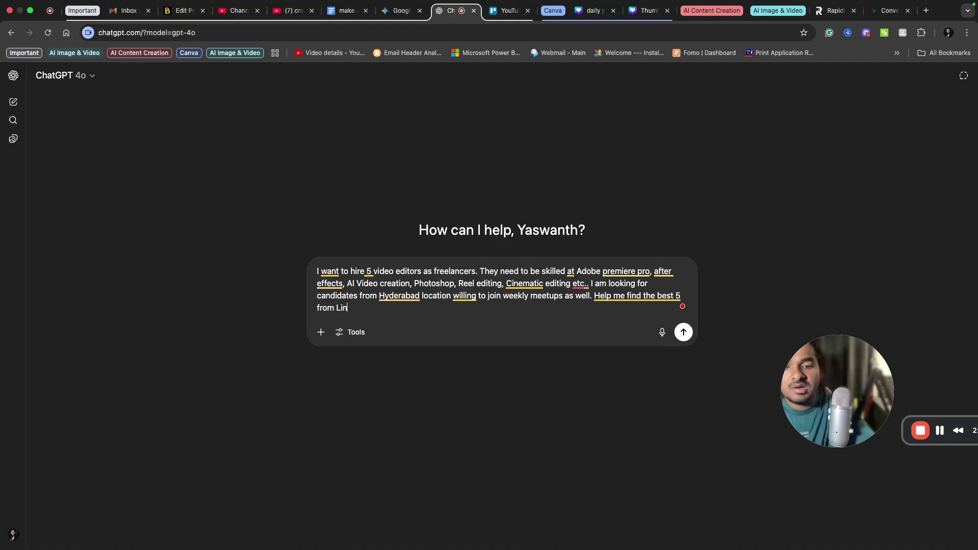
pyautogui.write('kedIn.')
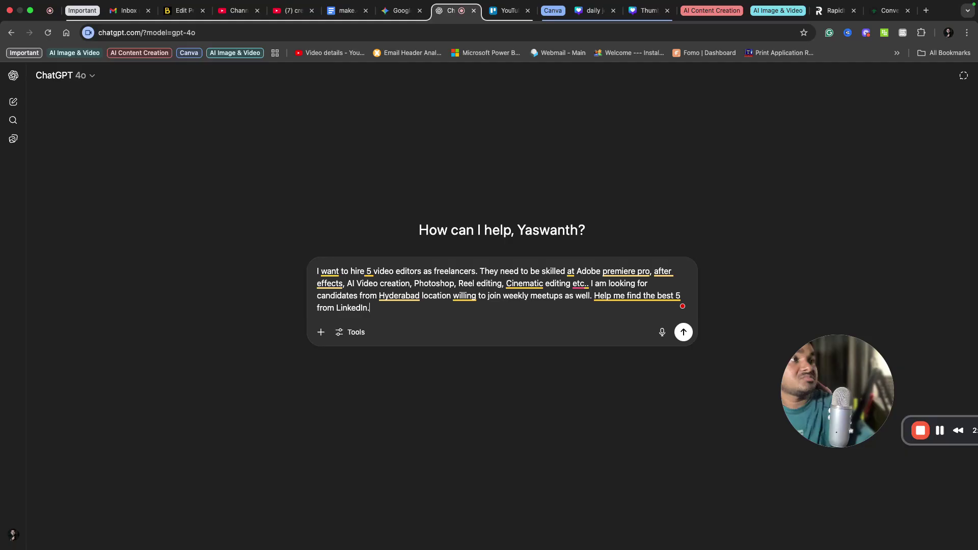
# - Accept Grammarly's comma before 'etc.' and switch the request to Agent mode
pyautogui.click(579, 281)
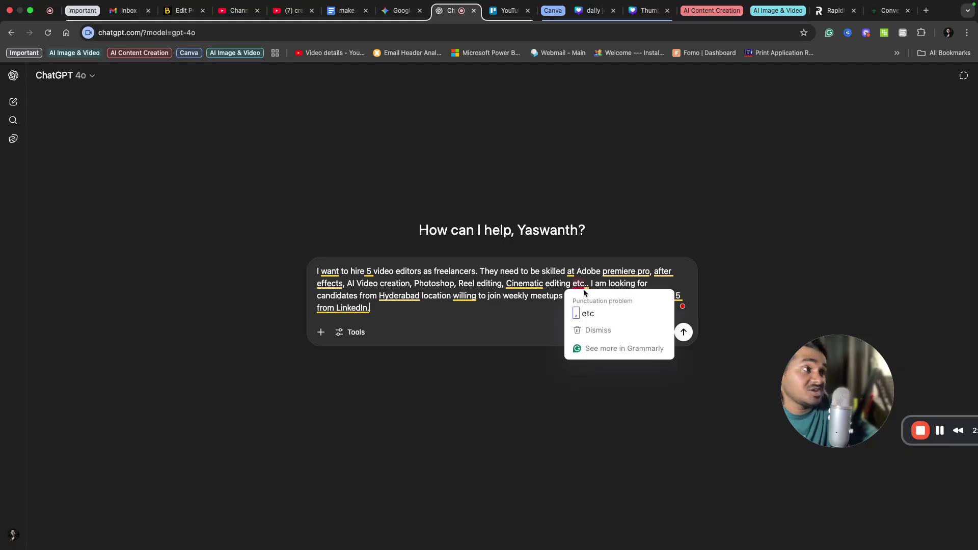
pyautogui.click(593, 307)
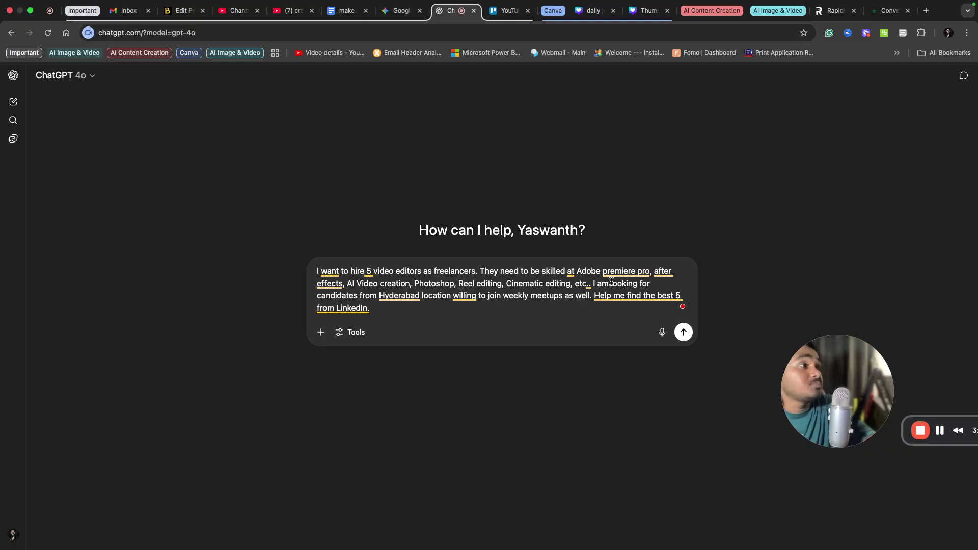
pyautogui.click(489, 306)
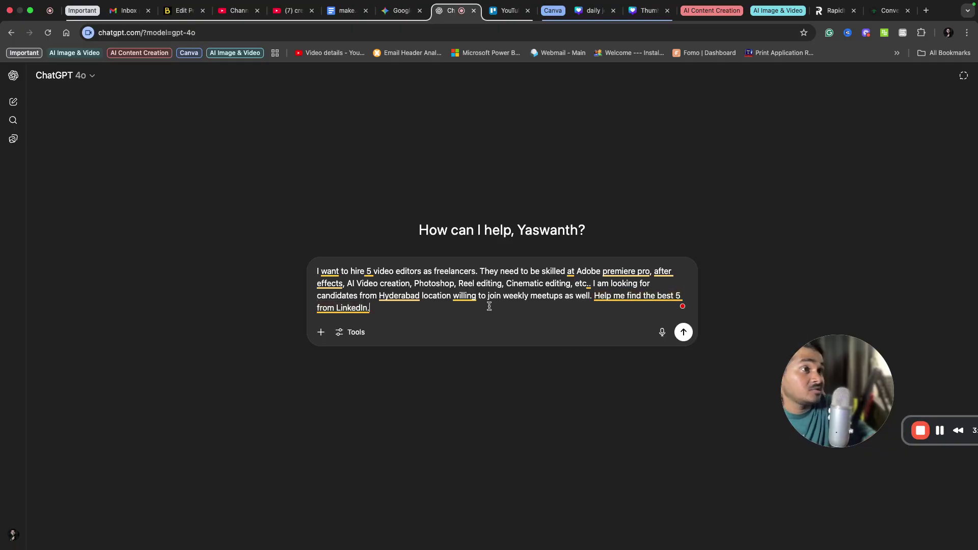
pyautogui.click(356, 332)
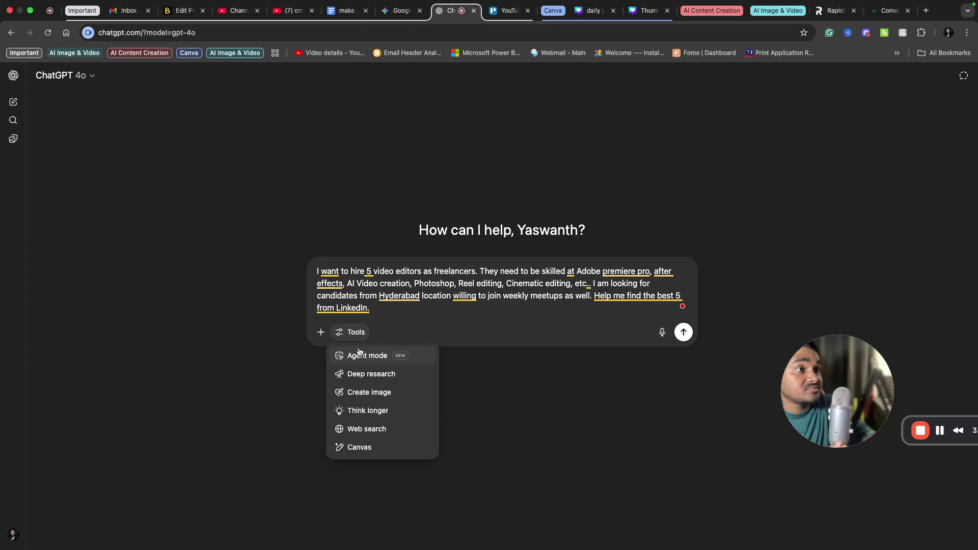
pyautogui.click(359, 354)
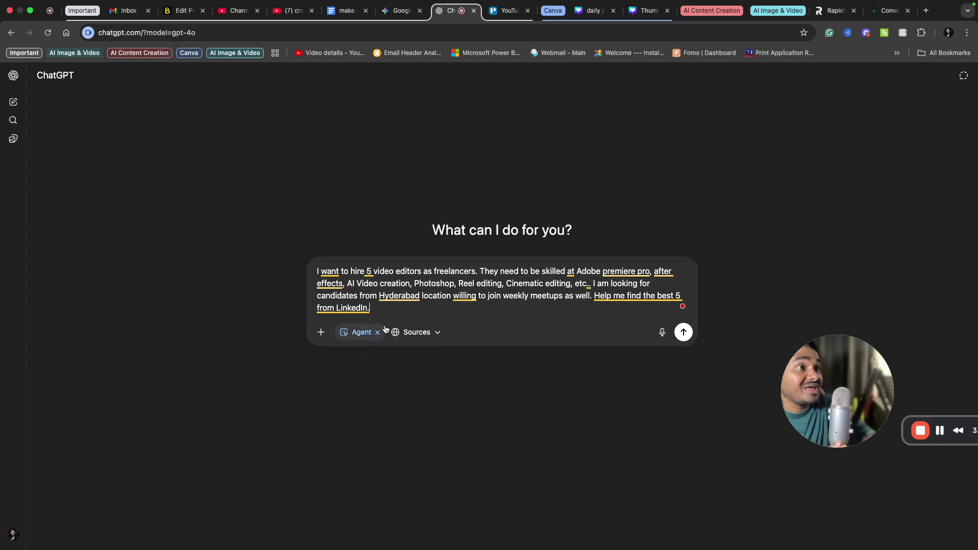
# - Submit the hiring request and approve the agent's proposed LinkedIn search plan
pyautogui.click(683, 332)
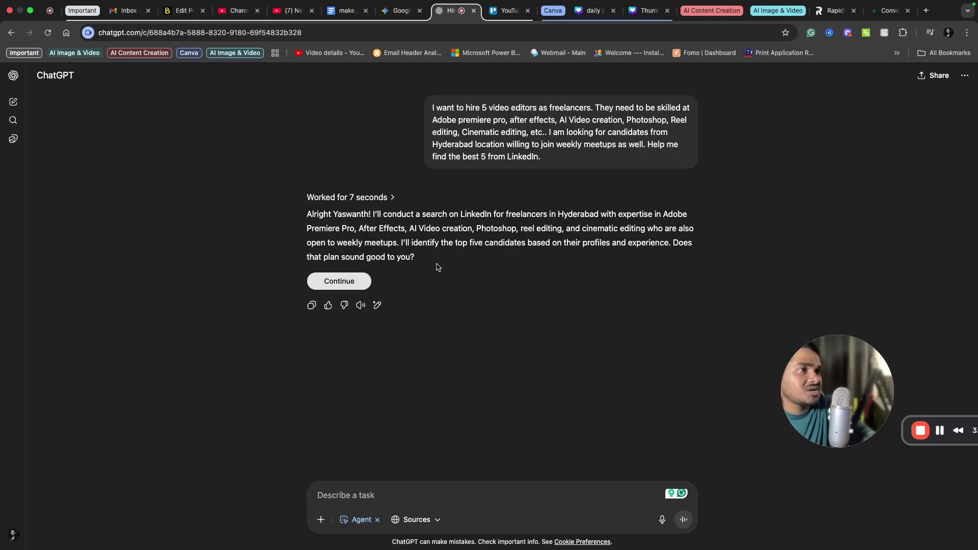
pyautogui.click(339, 282)
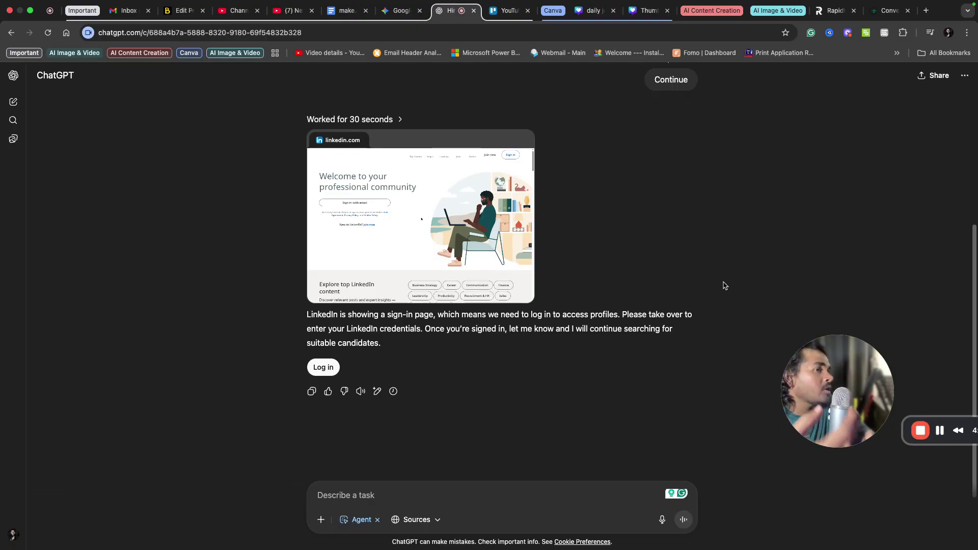
# - Take over the agent's browser, load linkedin.com, and start signing in with Google
pyautogui.click(329, 370)
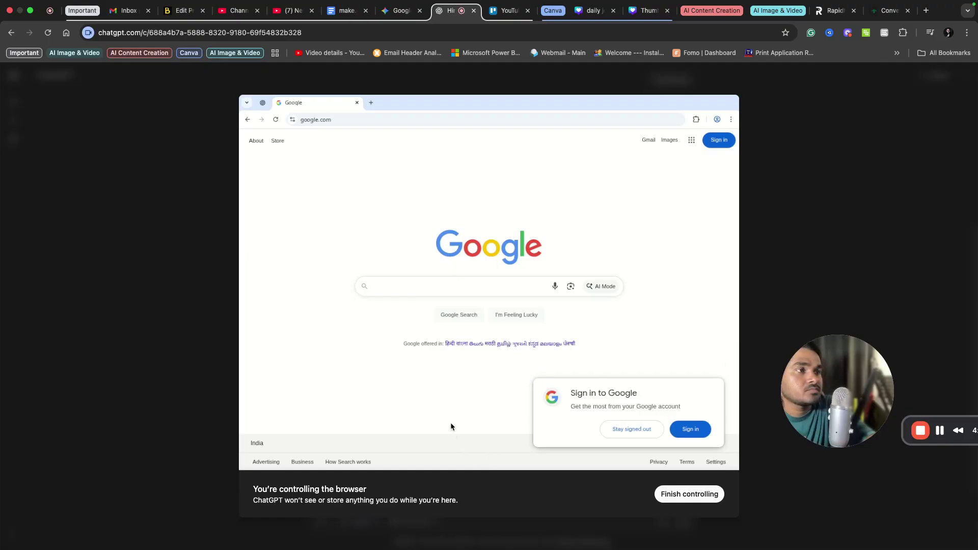
pyautogui.click(403, 117)
pyautogui.click(401, 120)
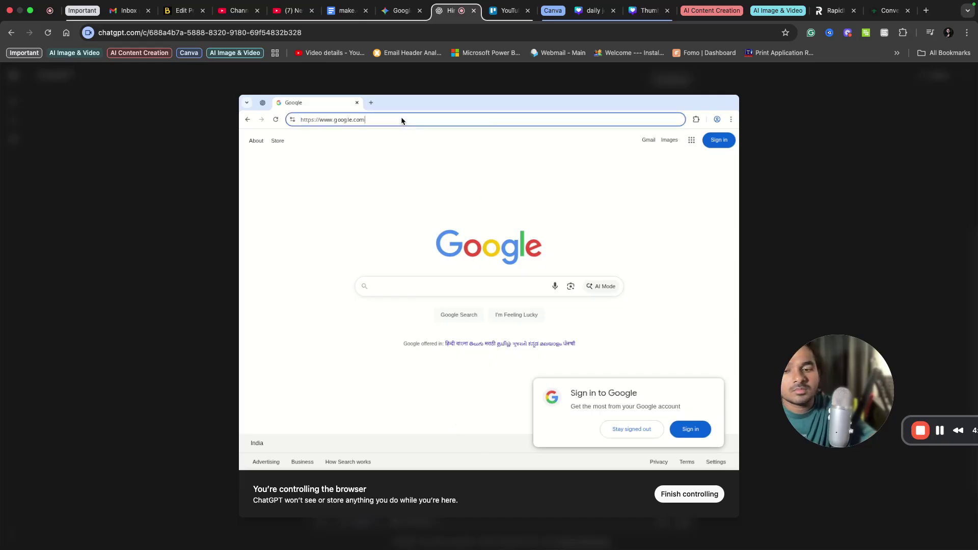
pyautogui.press('super+a')
pyautogui.write('l')
pyautogui.press('Return')
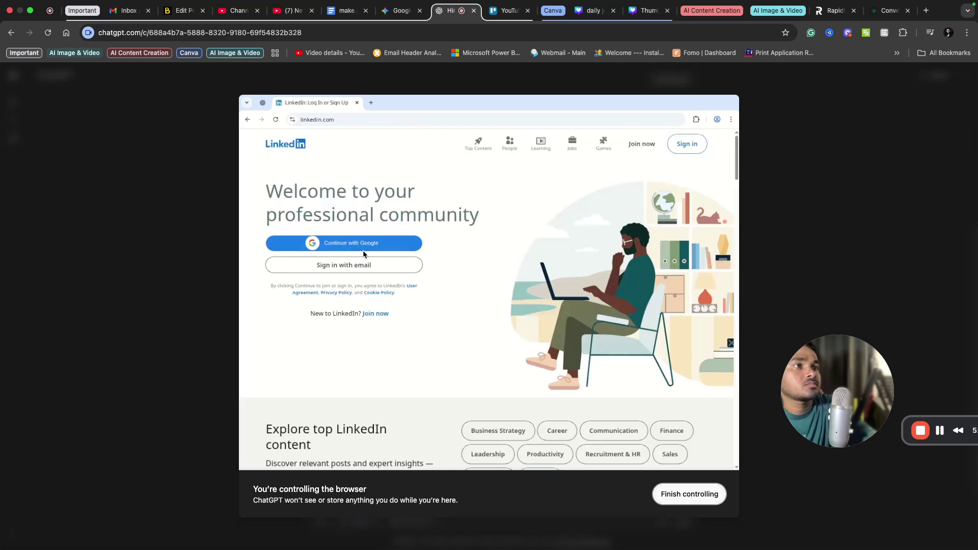
pyautogui.click(335, 244)
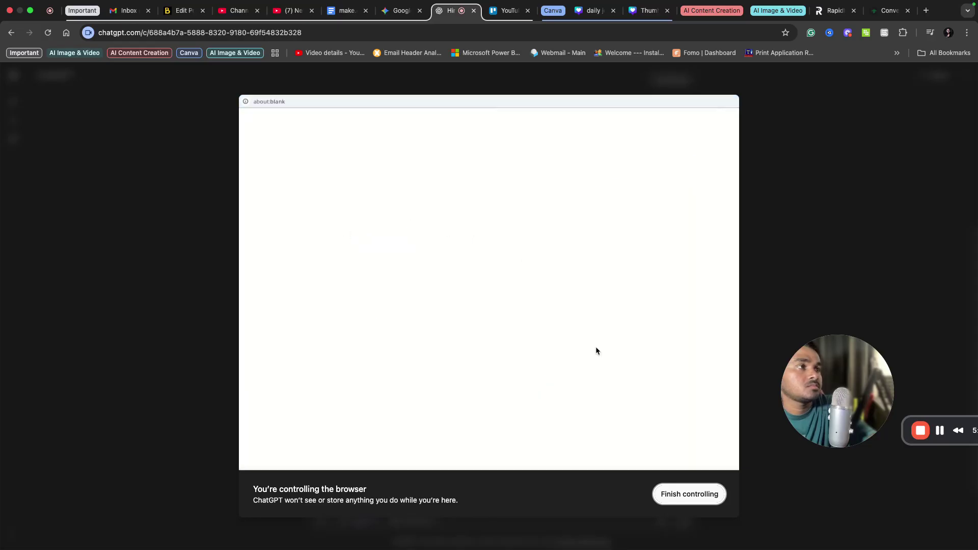
pyautogui.click(939, 431)
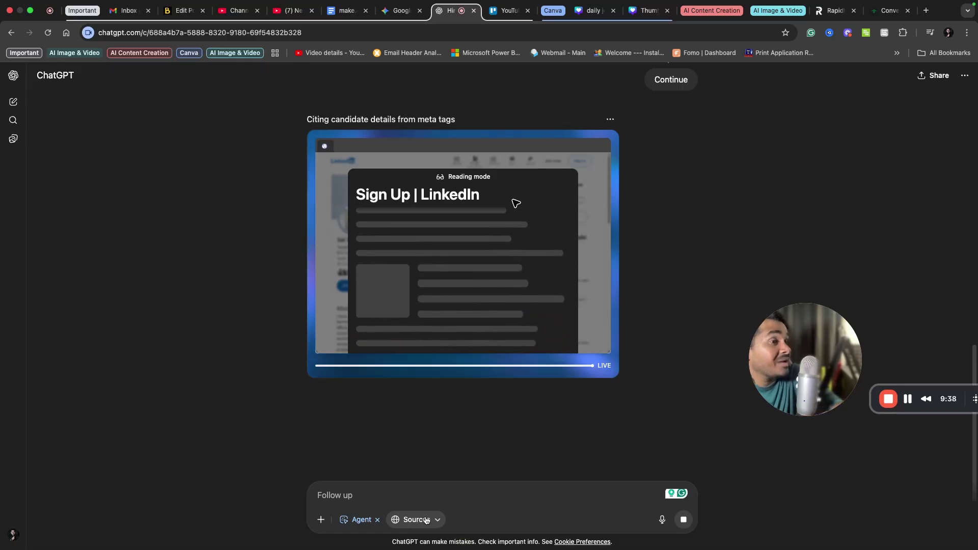
pyautogui.click(426, 520)
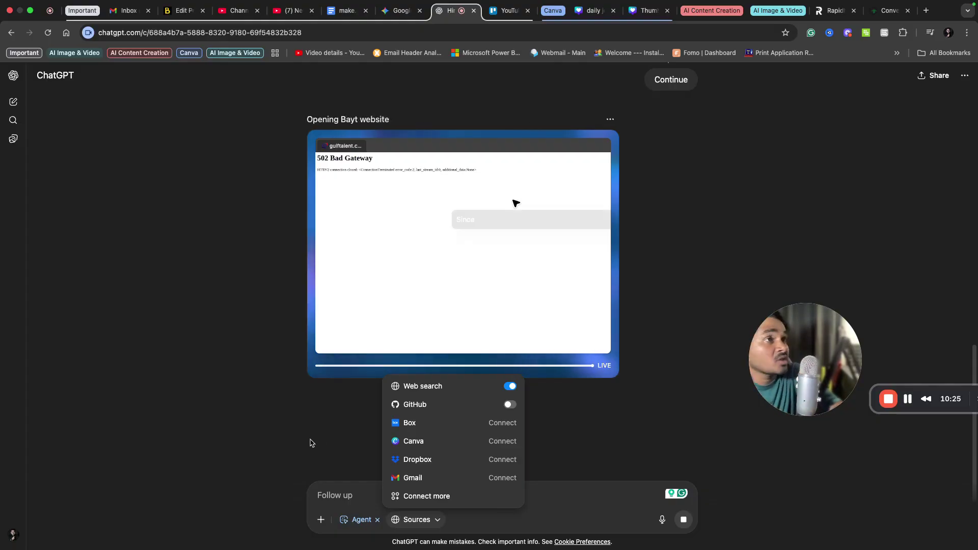
pyautogui.click(311, 443)
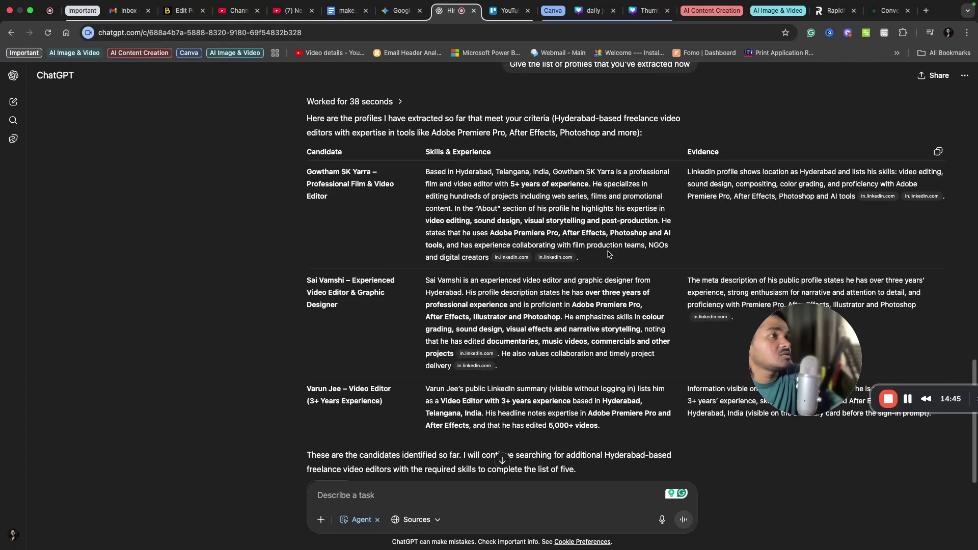
# - Scroll through the reply to review the three Hyderabad editors' skills and LinkedIn evidence table
pyautogui.scroll(1, 608, 254)
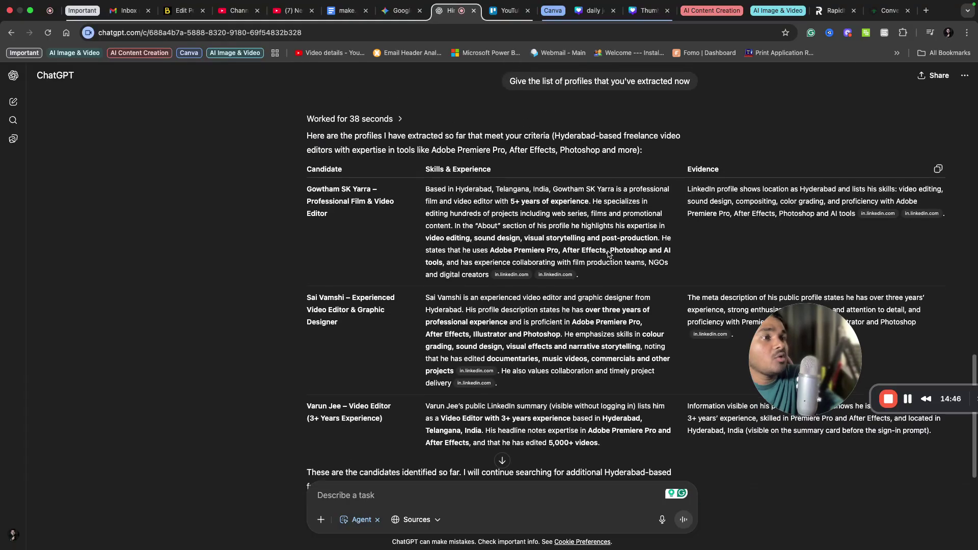
pyautogui.scroll(-1, 607, 254)
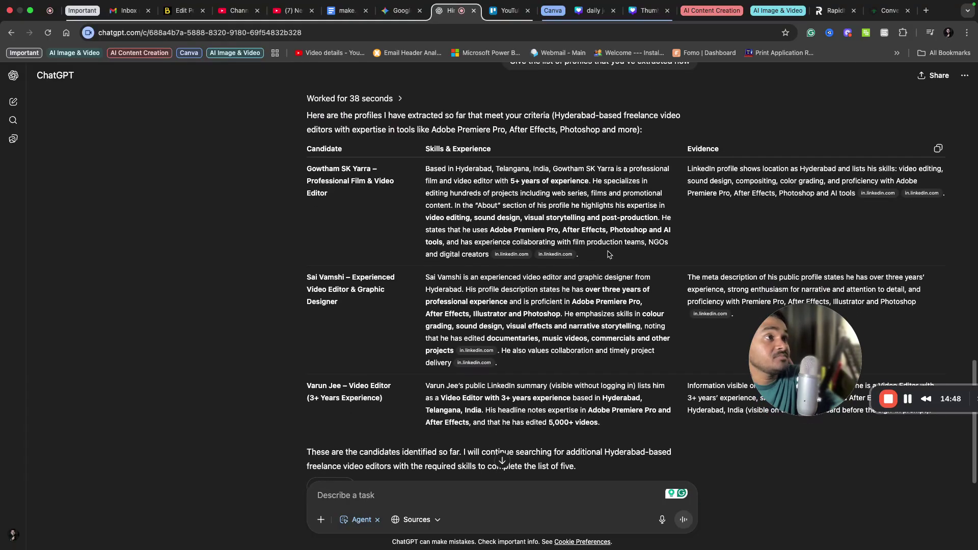
pyautogui.scroll(2, 554, 249)
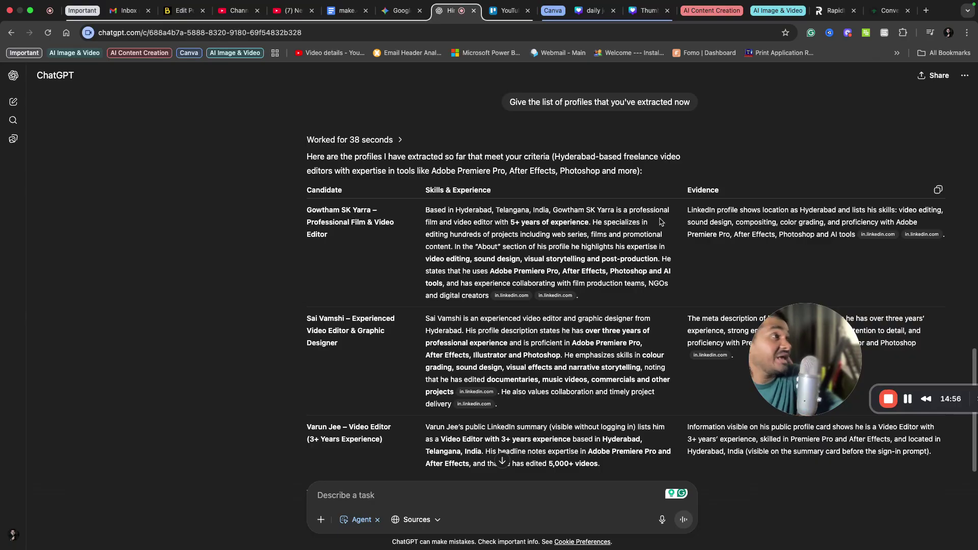
pyautogui.scroll(1, 729, 236)
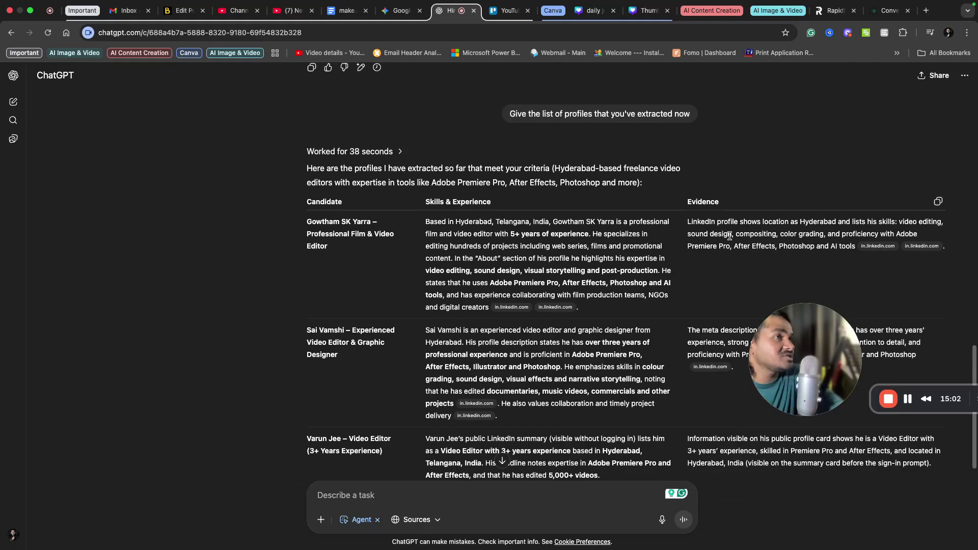
pyautogui.scroll(15, 729, 236)
pyautogui.scroll(-15, 729, 239)
pyautogui.scroll(3, 729, 239)
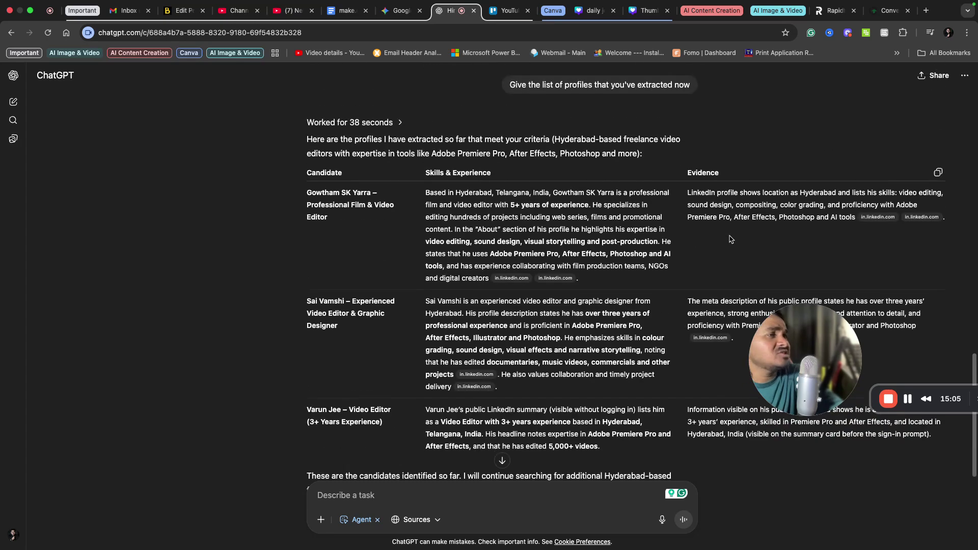